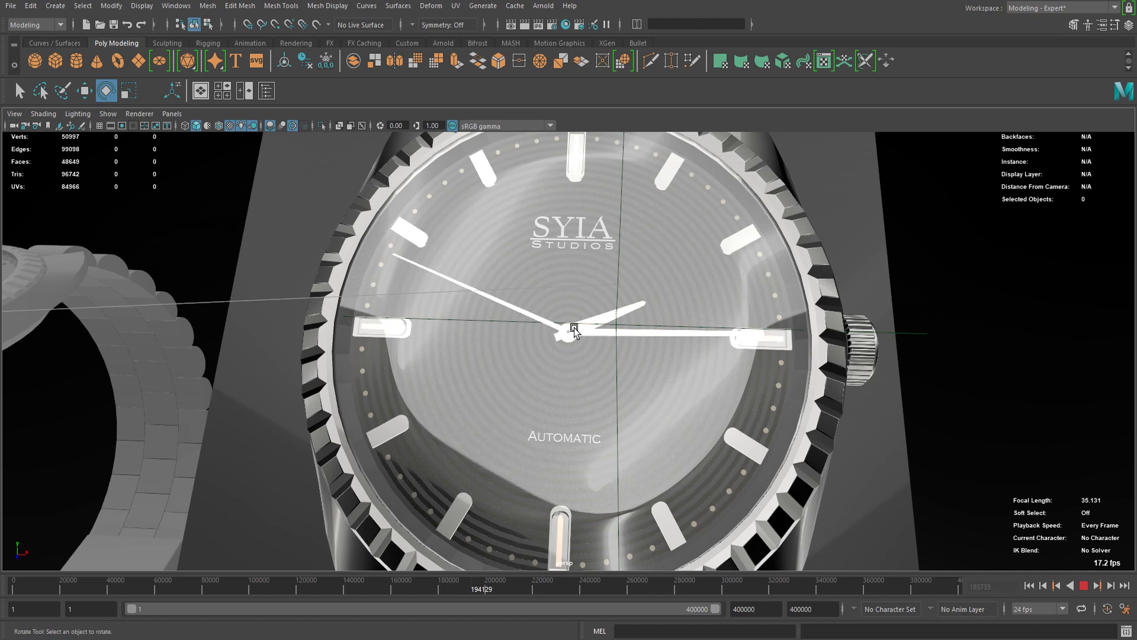
- Review the finished watch's hand animation up close at different frames, and stop the playback
alt+drag(574, 328, 537, 337)
scroll(433, 332, up, 3)
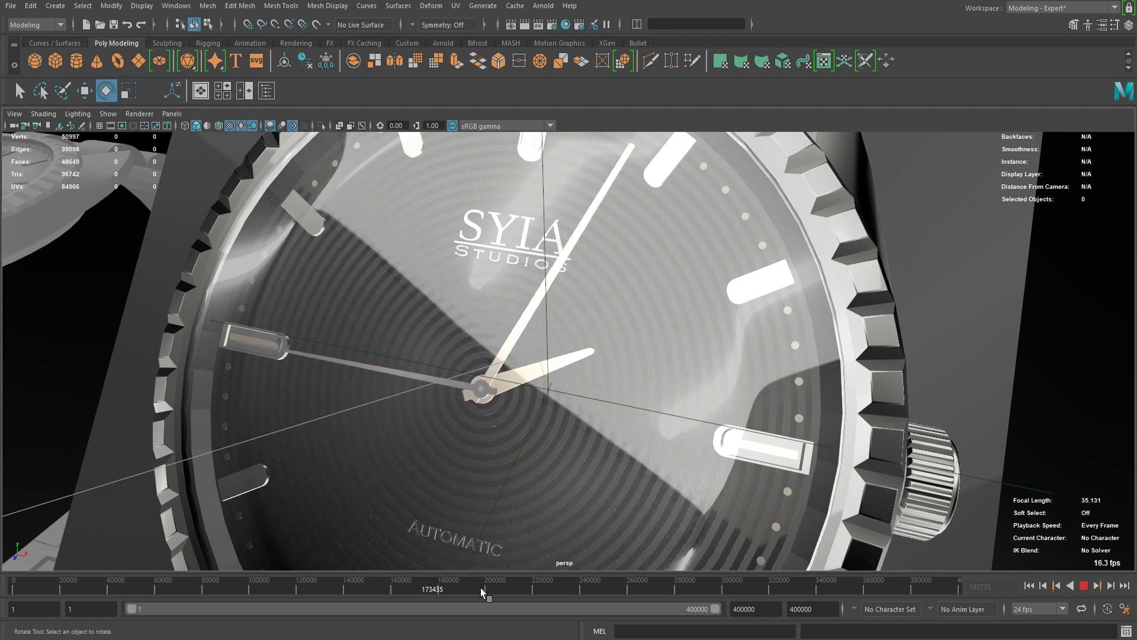
drag(481, 587, 506, 589)
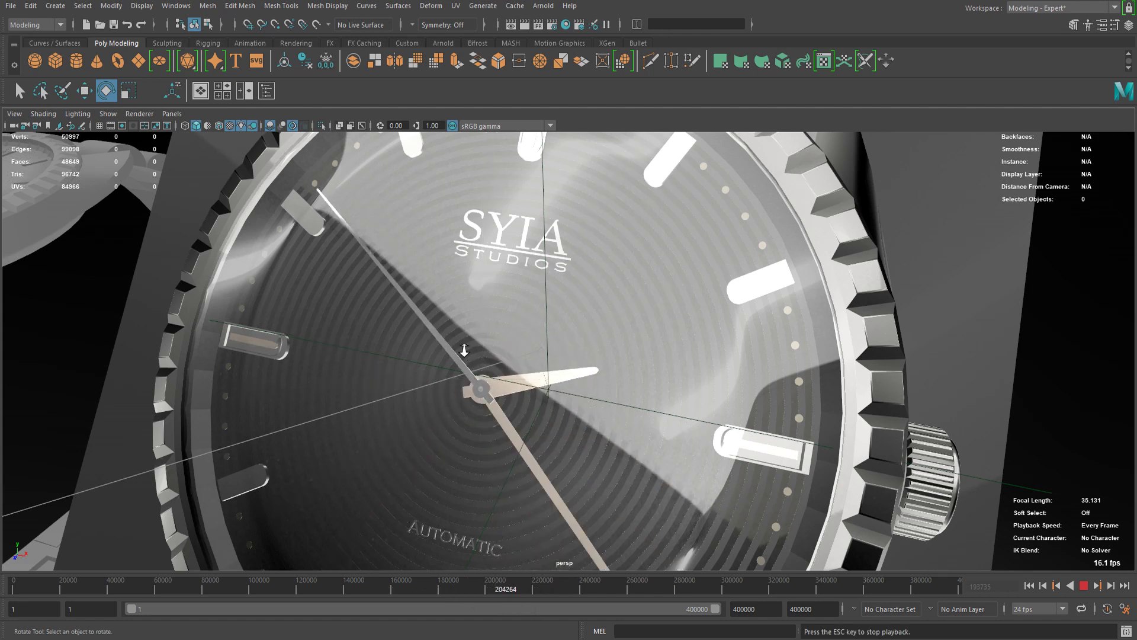
key(Escape)
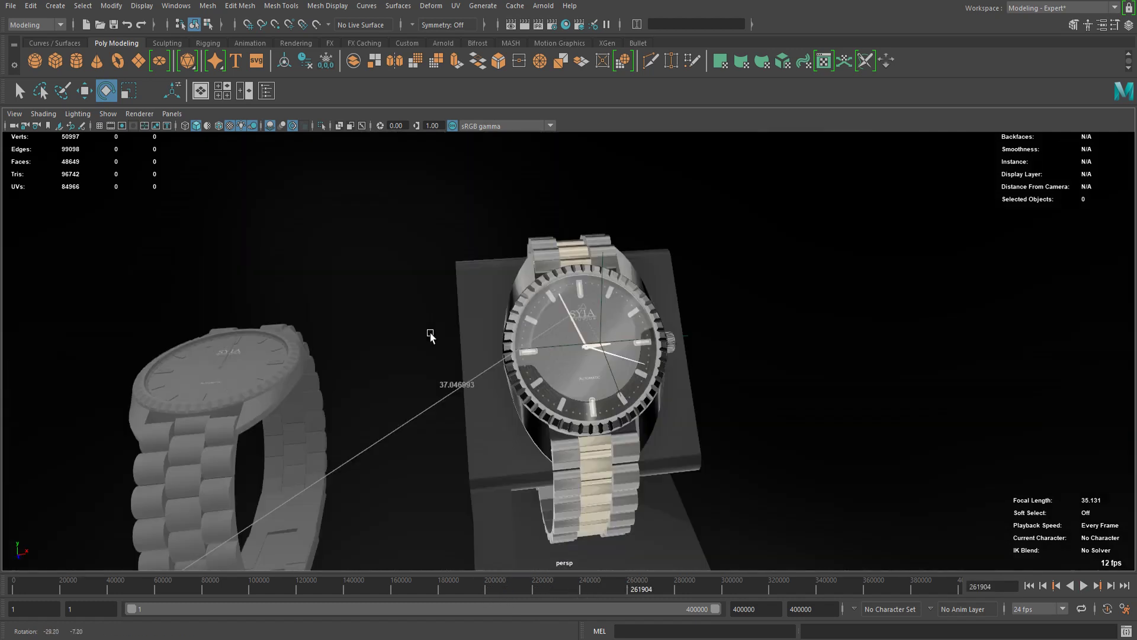
key(Escape)
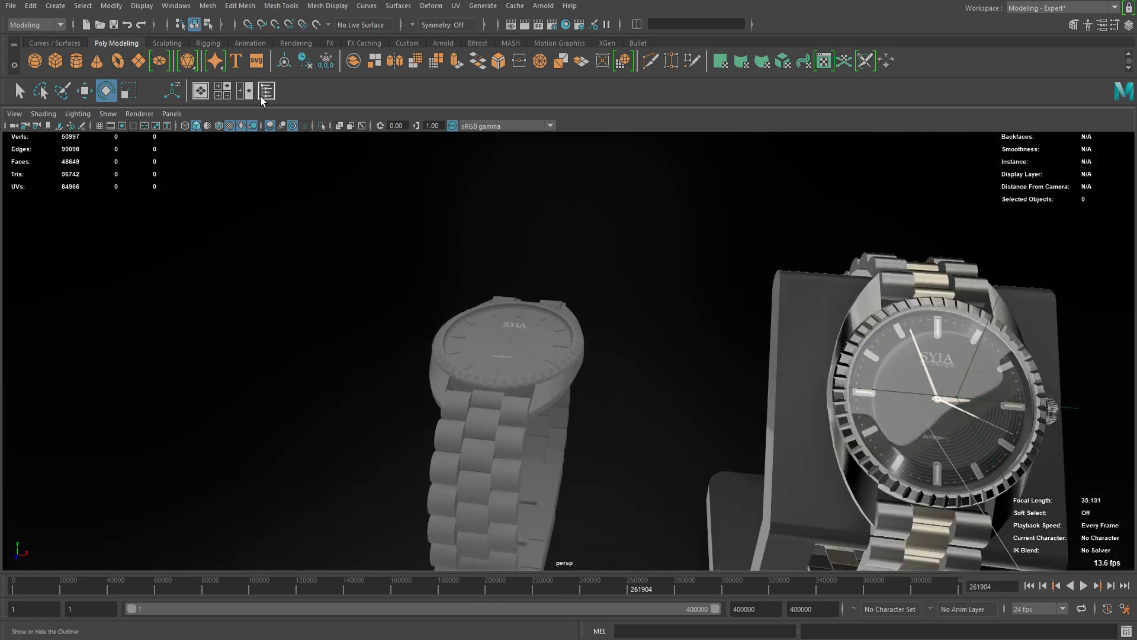
- Create an empty group in the scene and rename it timecontrol
click(267, 90)
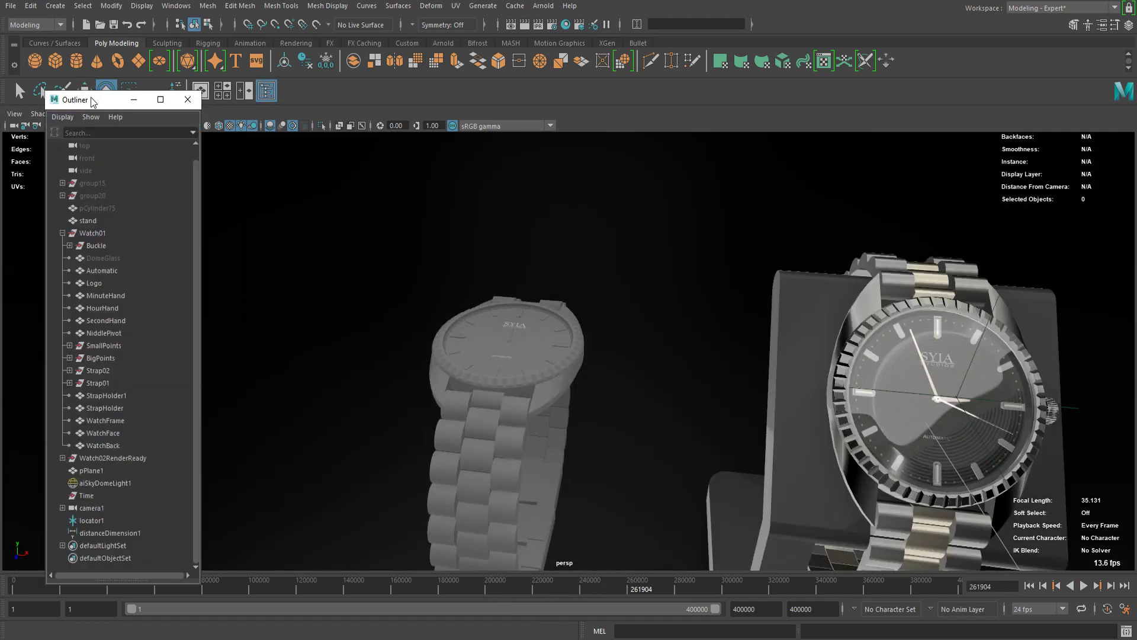
drag(93, 101, 118, 43)
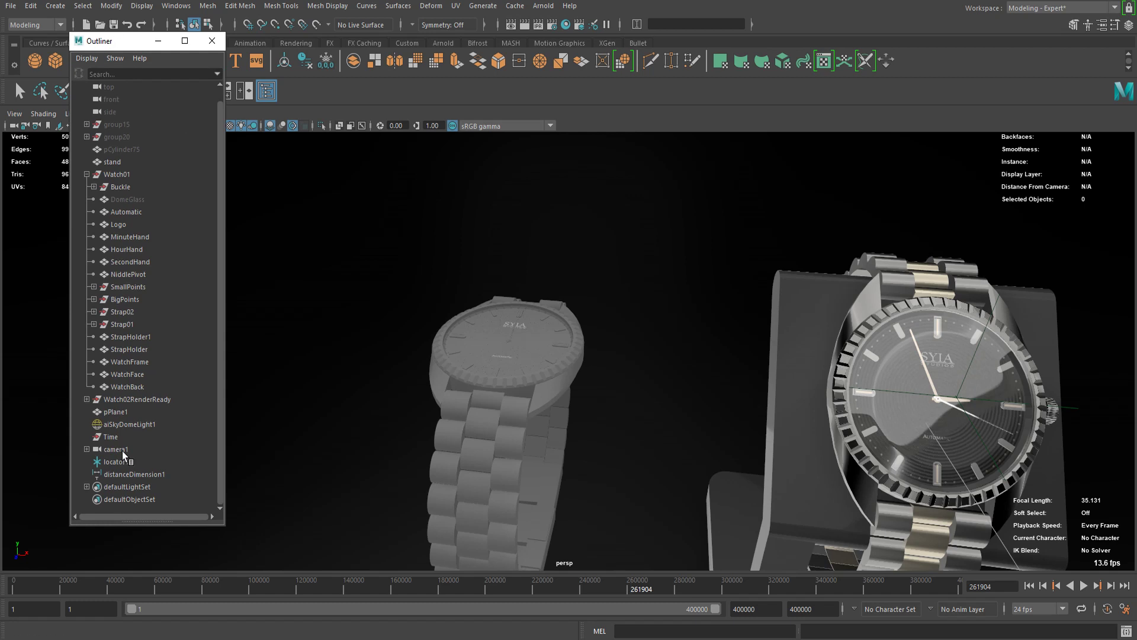
key(e)
key(ctrl+g)
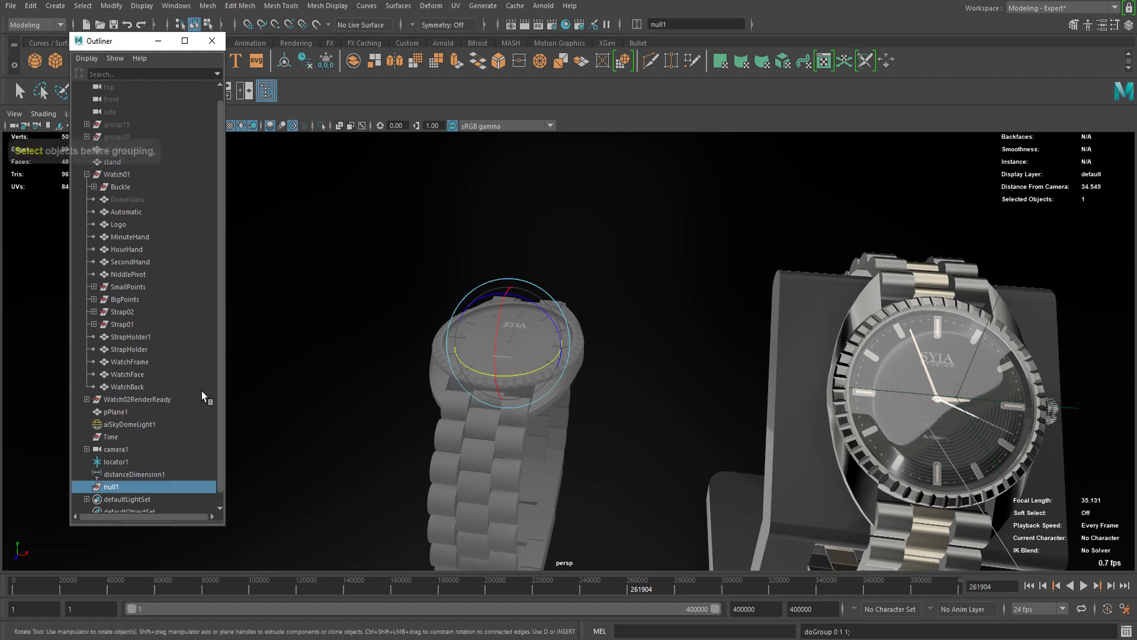
double_click(128, 487)
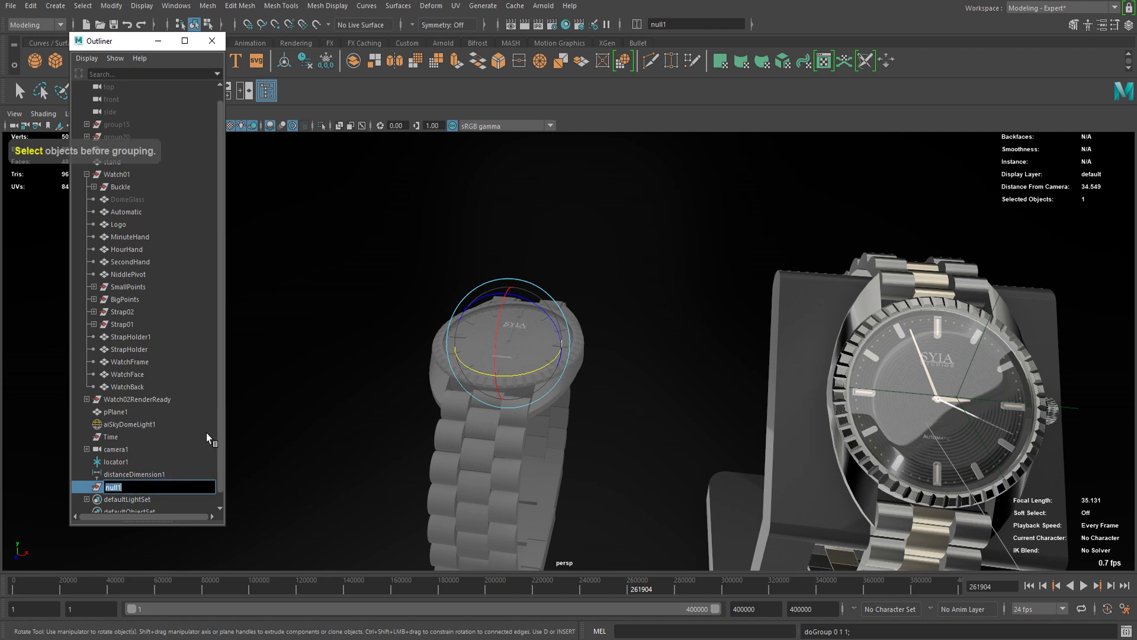
text(time)
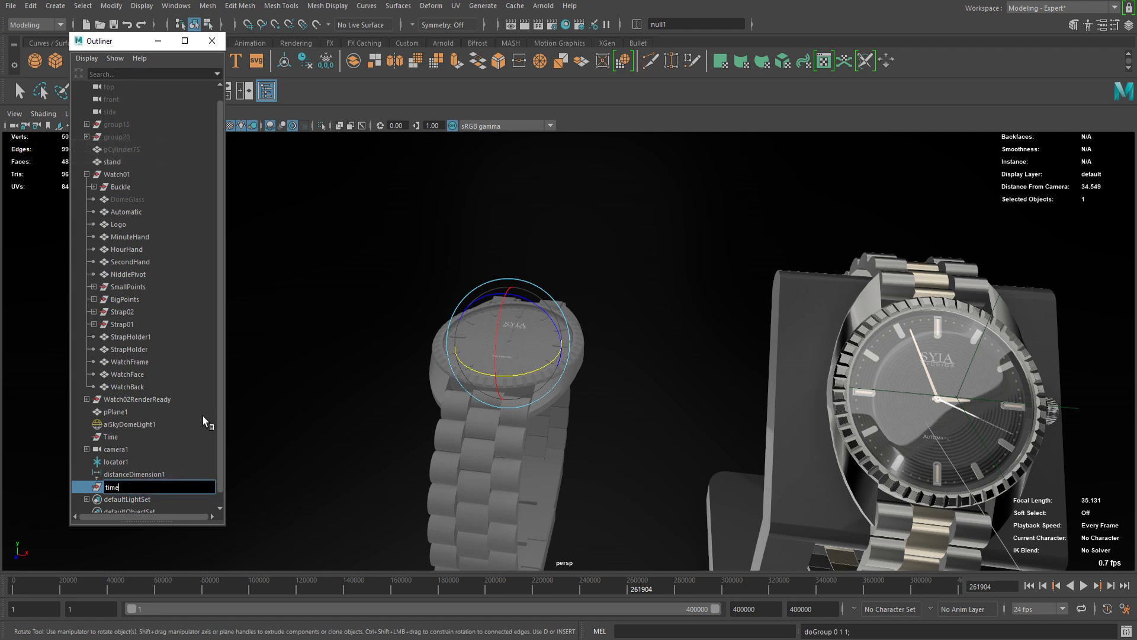
text(control)
key(Return)
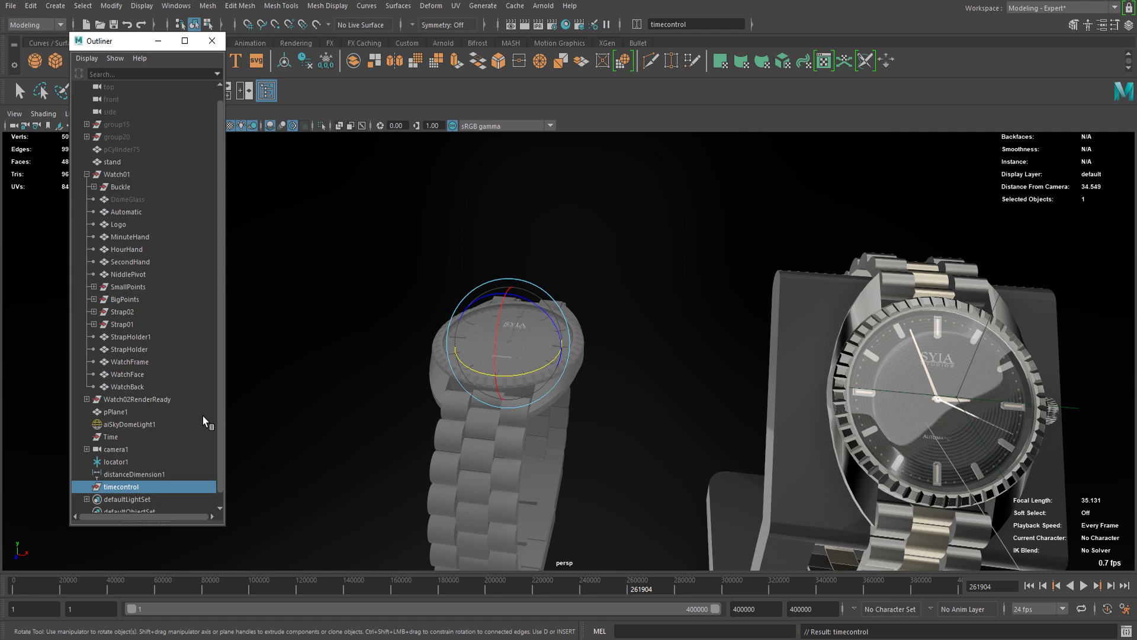
- Start adding a custom attribute to the timecontrol group with the long name time
click(1129, 26)
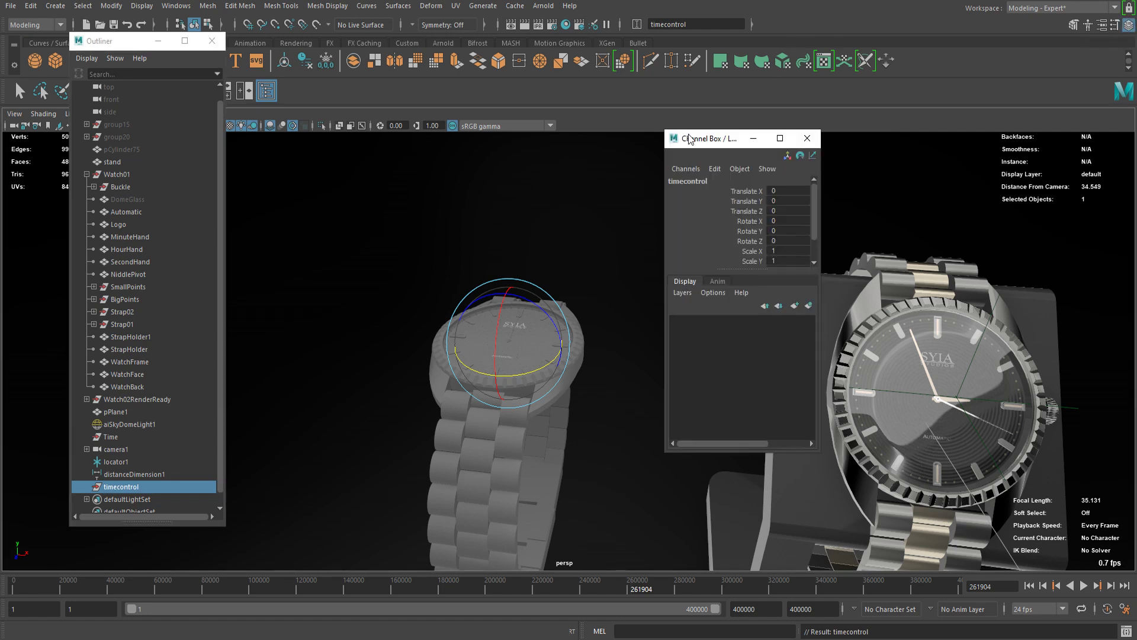
drag(691, 138, 672, 122)
click(696, 152)
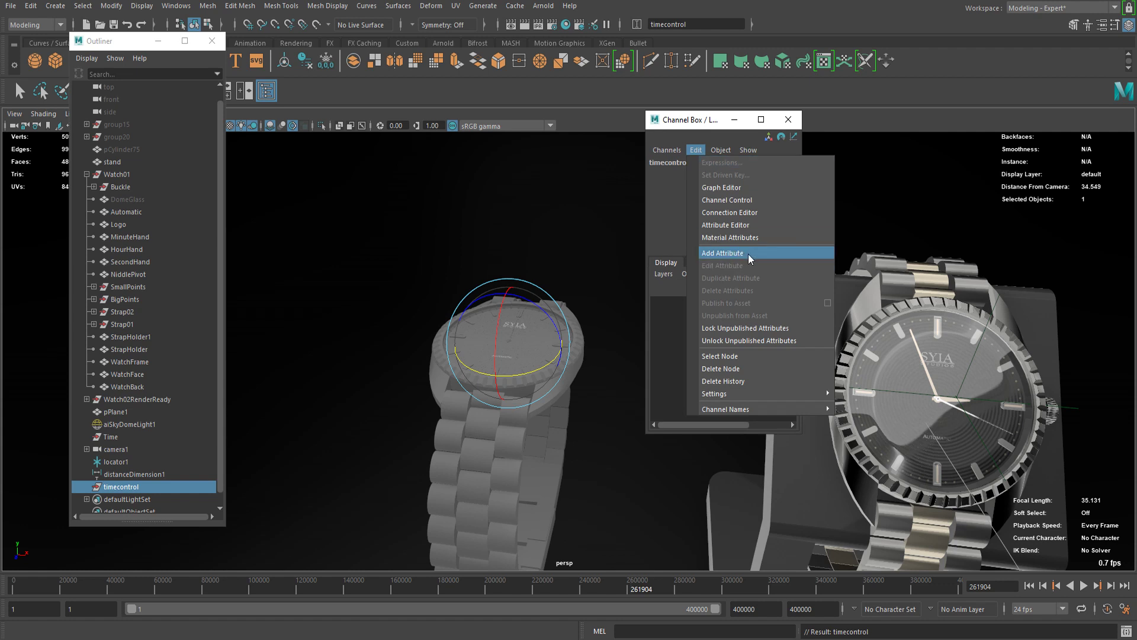
click(722, 252)
drag(478, 155, 593, 167)
click(594, 201)
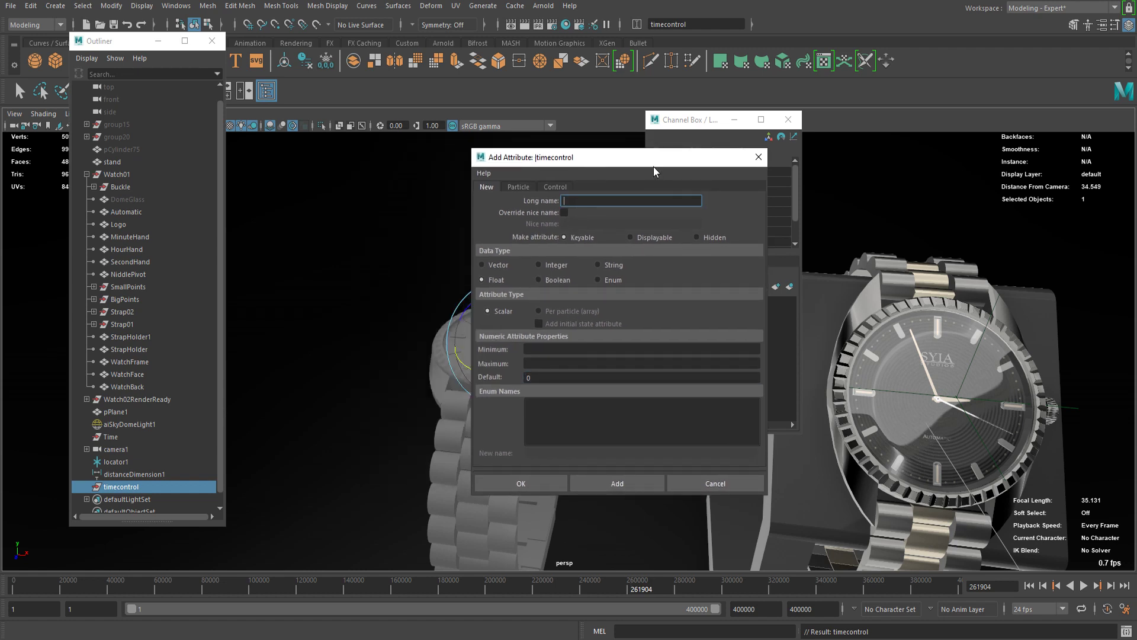
text(time)
drag(579, 200, 558, 199)
- Give the time attribute a minimum of 0 and a maximum of 1000000, and create it
click(542, 350)
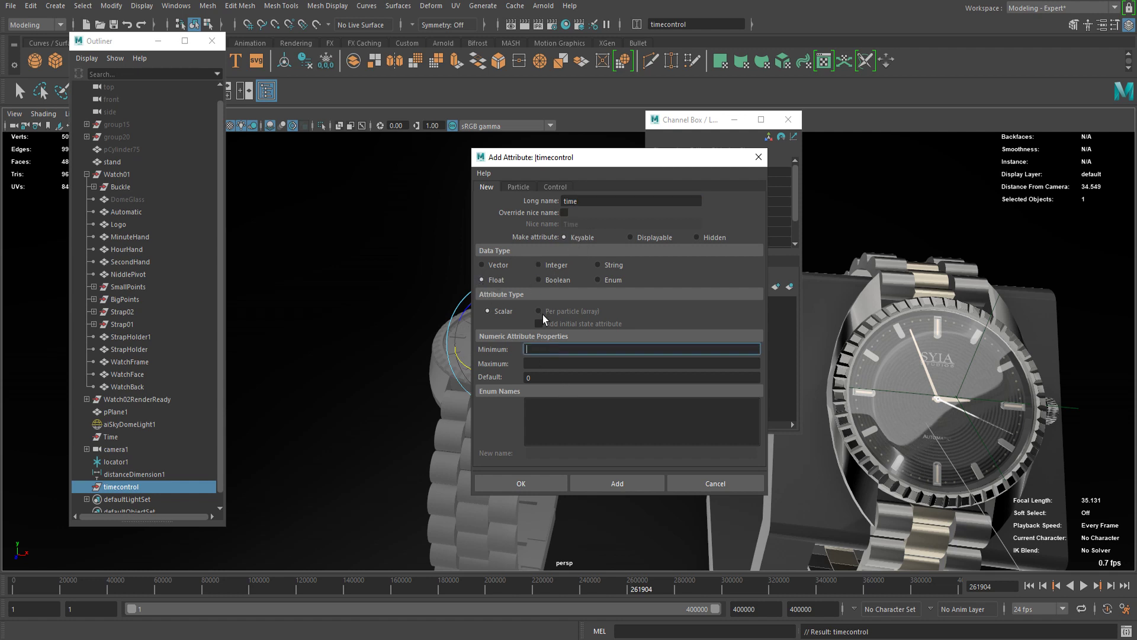
click(564, 362)
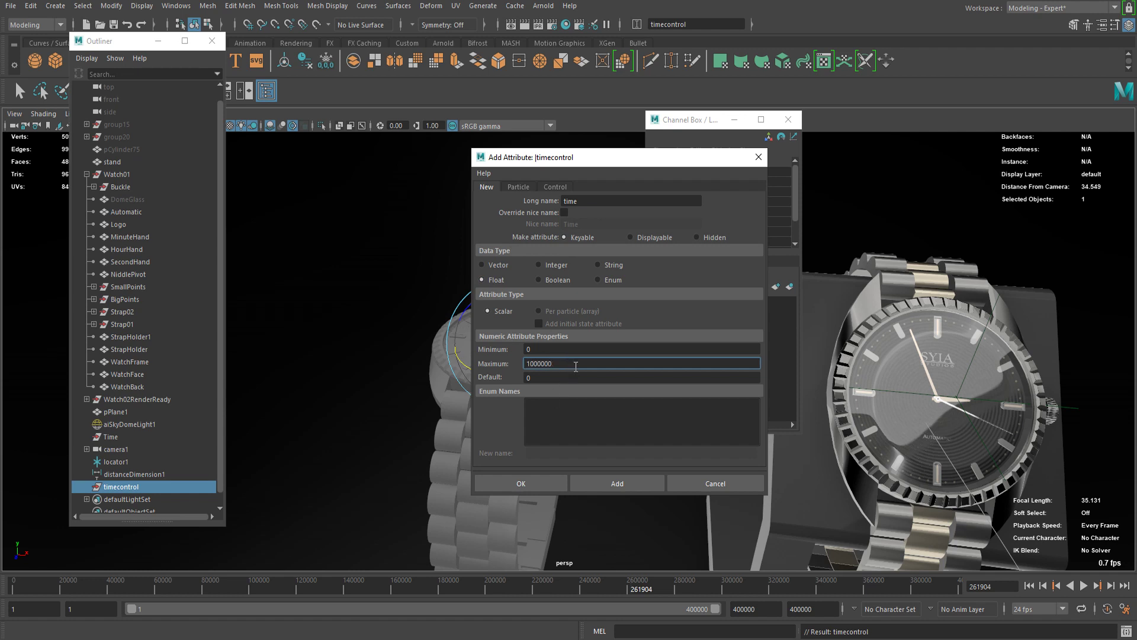
text(1000000)
key(Return)
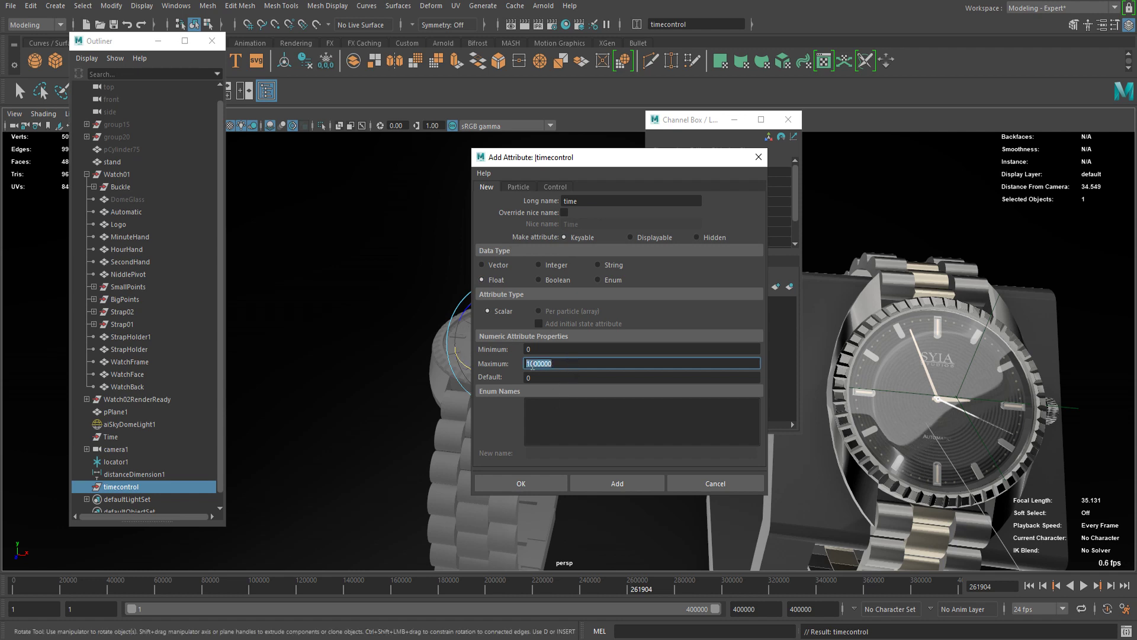
click(520, 485)
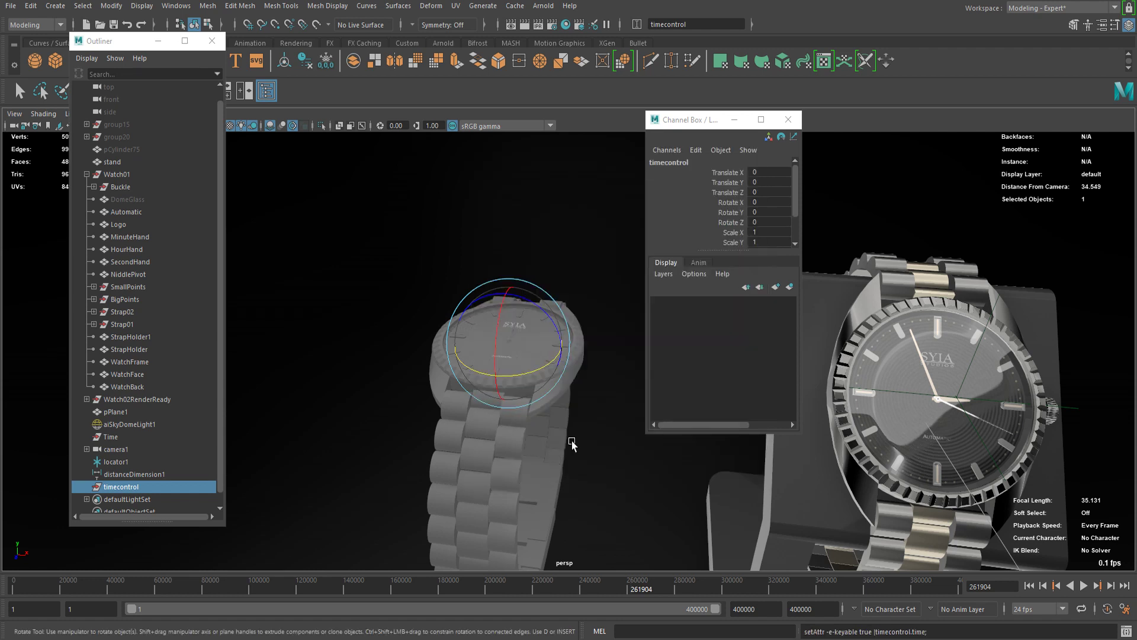
- Test the timecontrol group's Time attribute at 1000000 and reset it to 0
alt+drag(459, 254, 543, 254)
scroll(760, 217, down, 1)
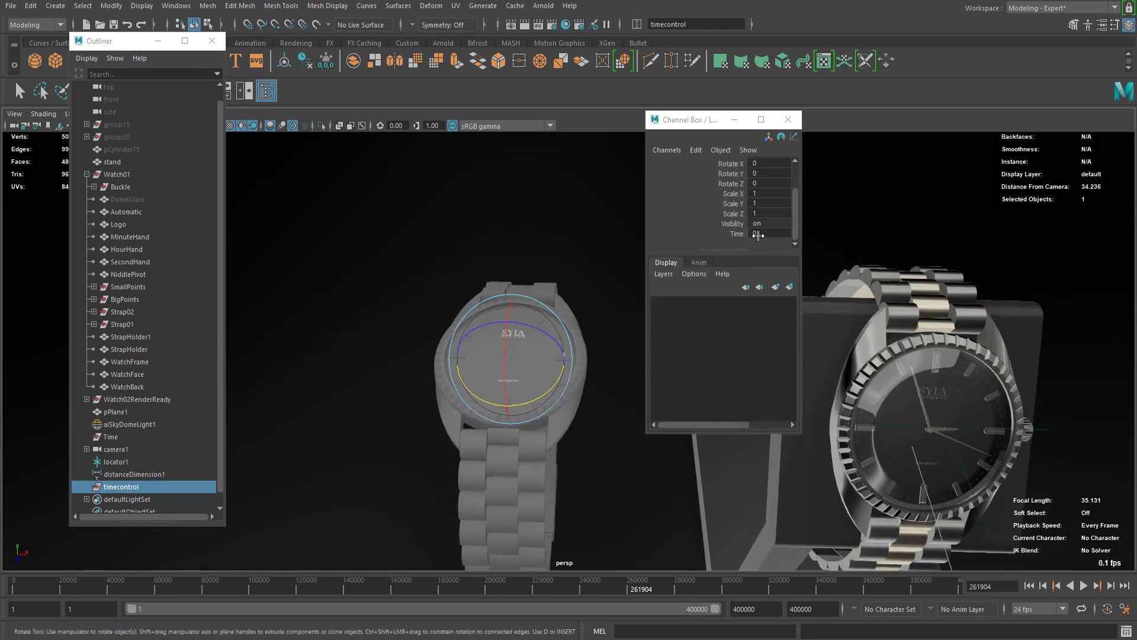
click(758, 235)
text(1000000)
key(Return)
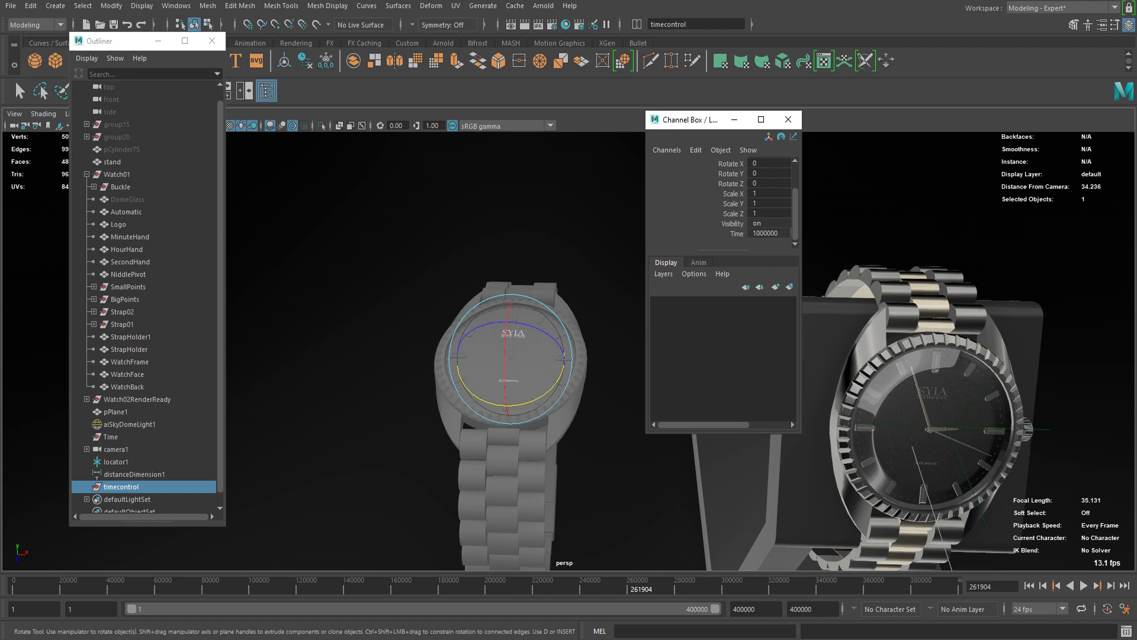
scroll(353, 289, up, 4)
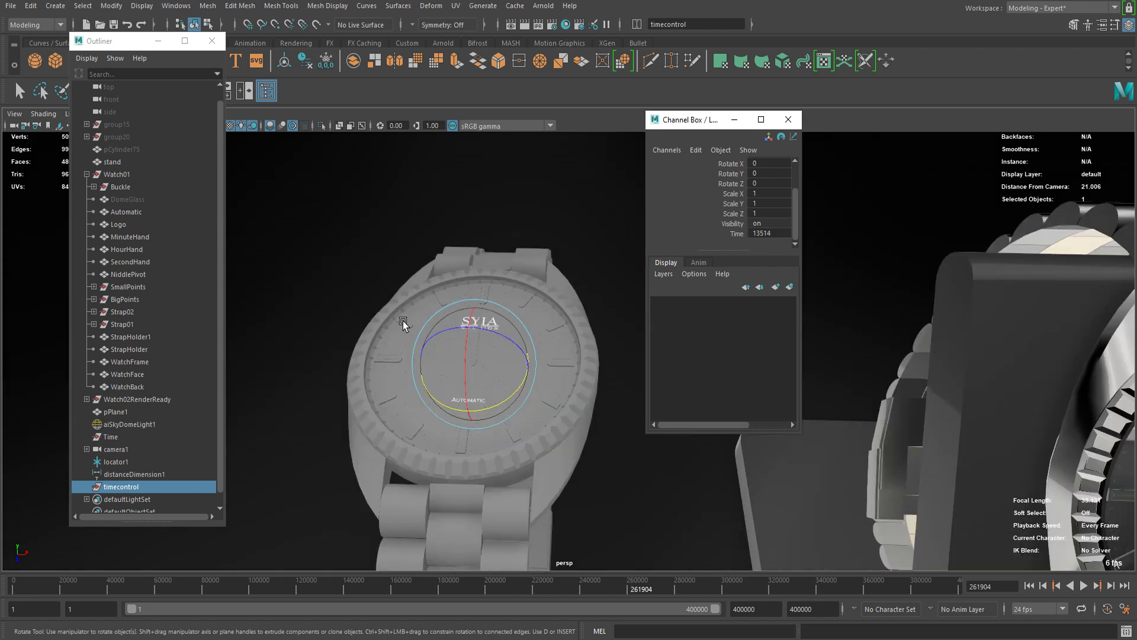
click(775, 235)
text(0)
key(Return)
- Select the second hand on the grey watch's dial
scroll(150, 351, up, 1)
scroll(445, 299, up, 6)
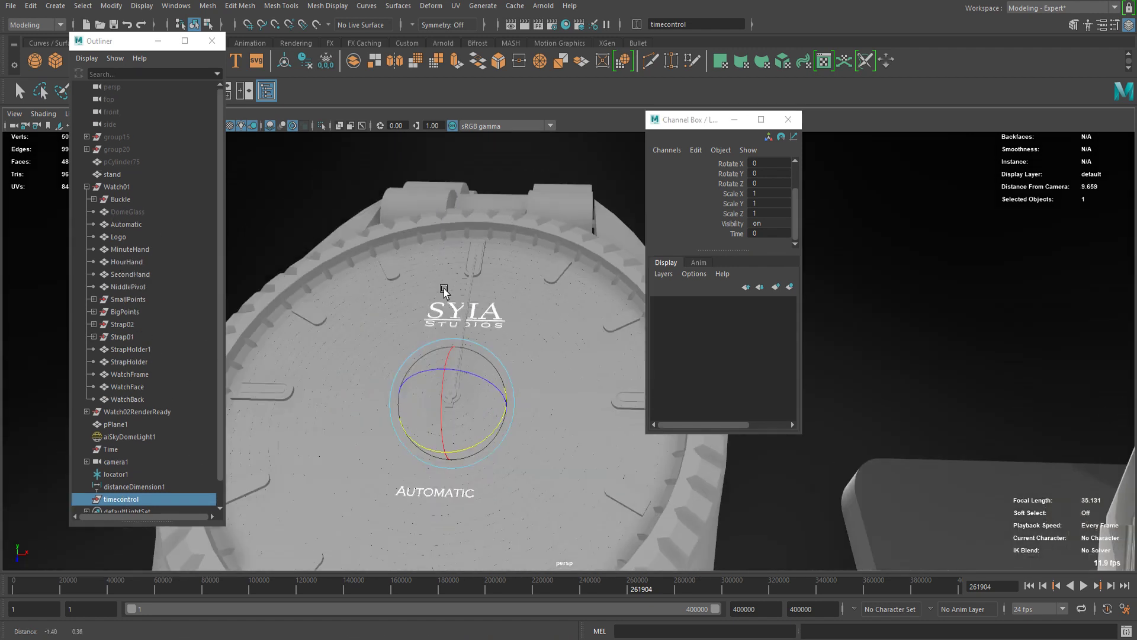
alt+drag(444, 288, 517, 322)
scroll(517, 322, up, 4)
alt+middle_drag(517, 322, 549, 278)
scroll(549, 278, up, 2)
alt+drag(459, 297, 600, 339)
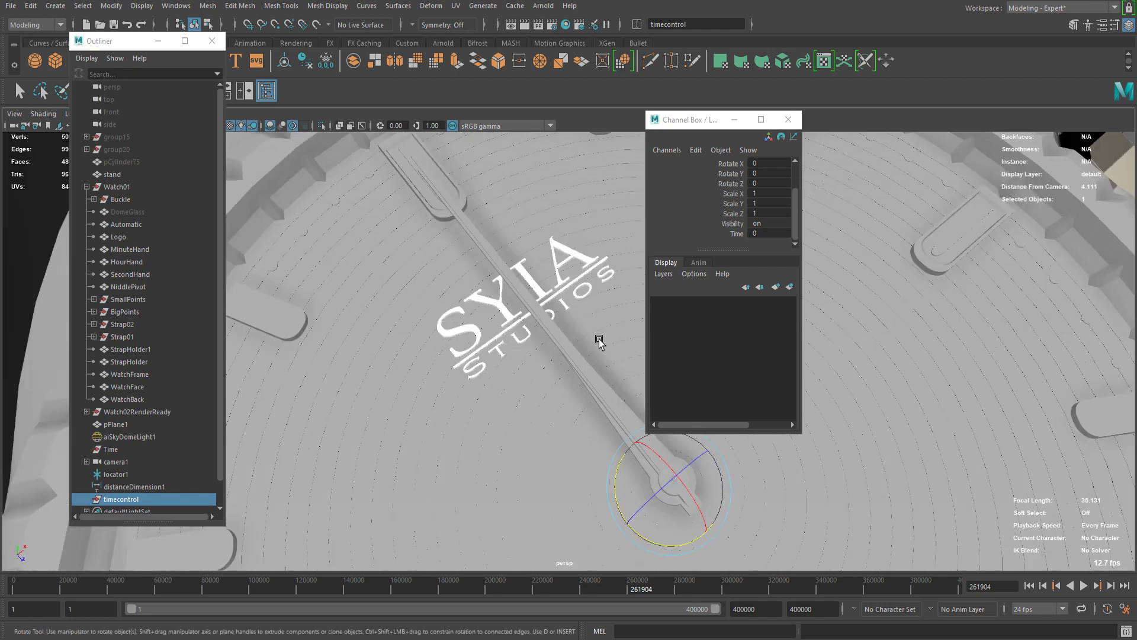
click(598, 388)
- Try moving the second hand across the dial, and undo the move
key(w)
middle_drag(600, 444, 558, 420)
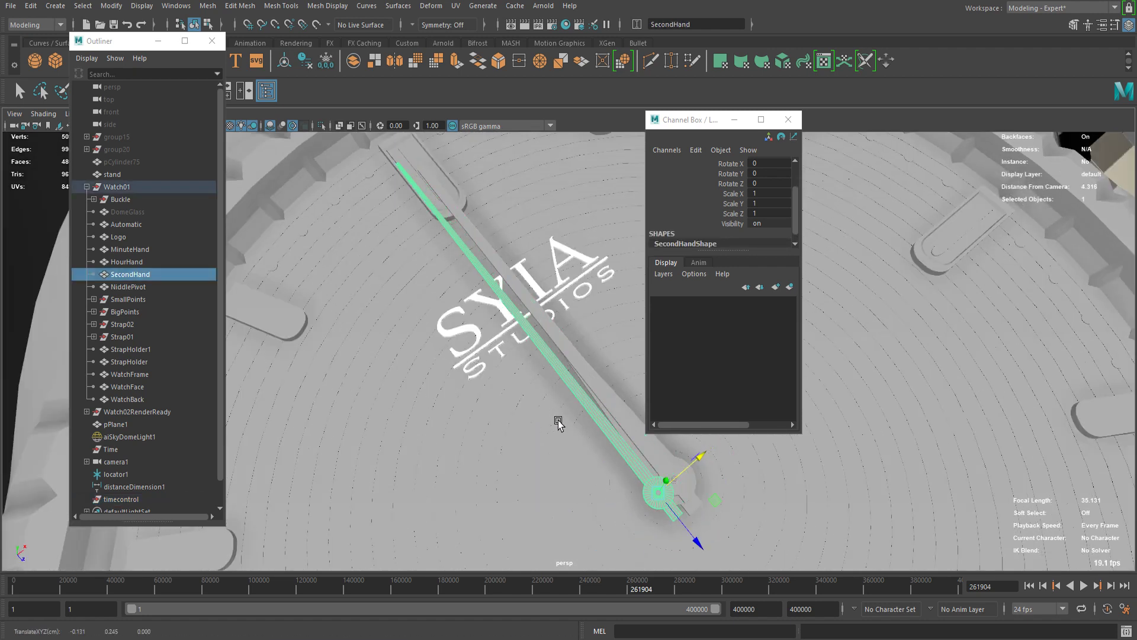
key(ctrl+z)
alt+middle_drag(603, 466, 538, 429)
scroll(539, 429, up, 2)
alt+drag(515, 441, 524, 423)
alt+right_drag(572, 448, 589, 252)
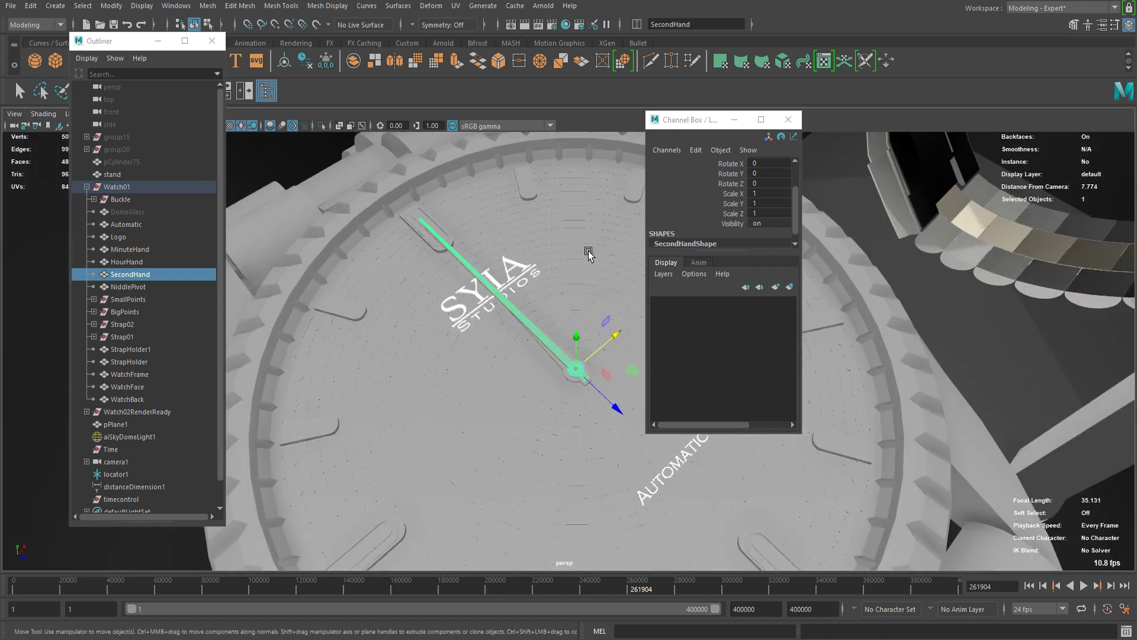
- Try rotating the second hand around the dial's centre, and undo the rotation
scroll(565, 391, up, 4)
key(e)
mouse_move(588, 432)
mouse_down()
mouse_move(527, 443)
mouse_move(592, 432)
mouse_up()
key(ctrl+z)
key(ctrl+z)
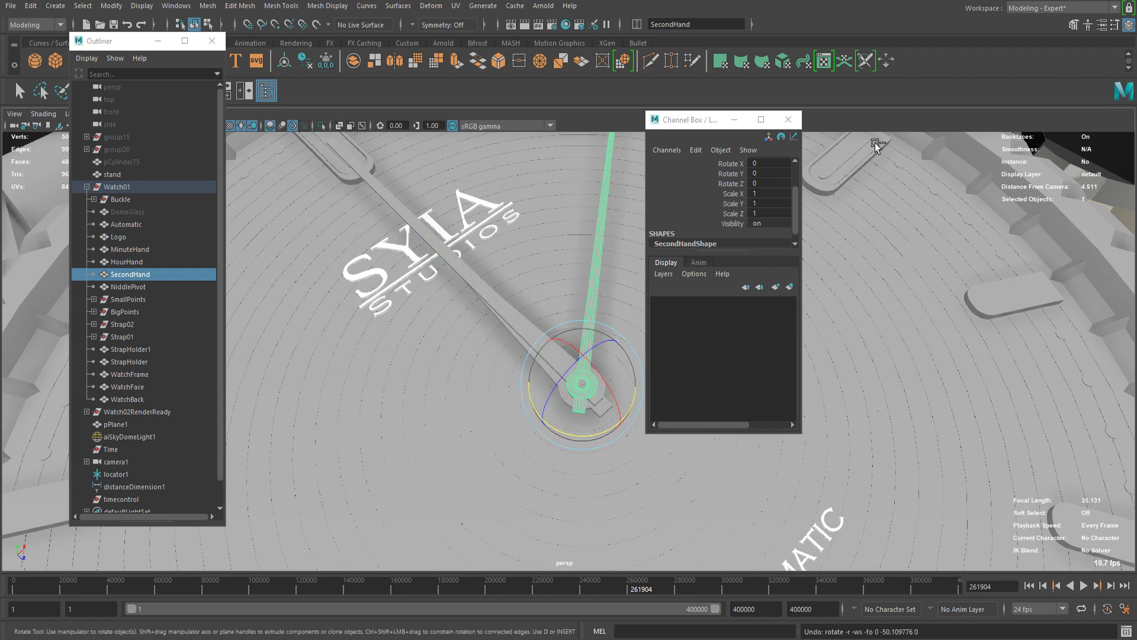
- Display the second hand's transform attributes, test which Rotate axis turns it, and undo the test rotation
click(1103, 24)
drag(943, 117, 926, 101)
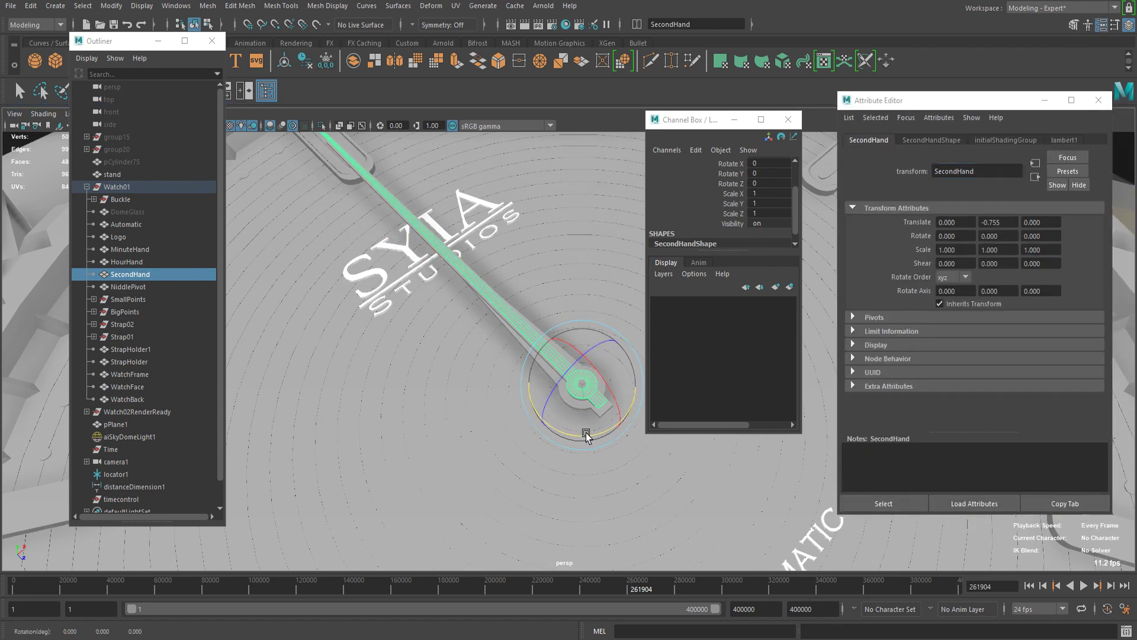
drag(586, 435, 551, 421)
key(ctrl+z)
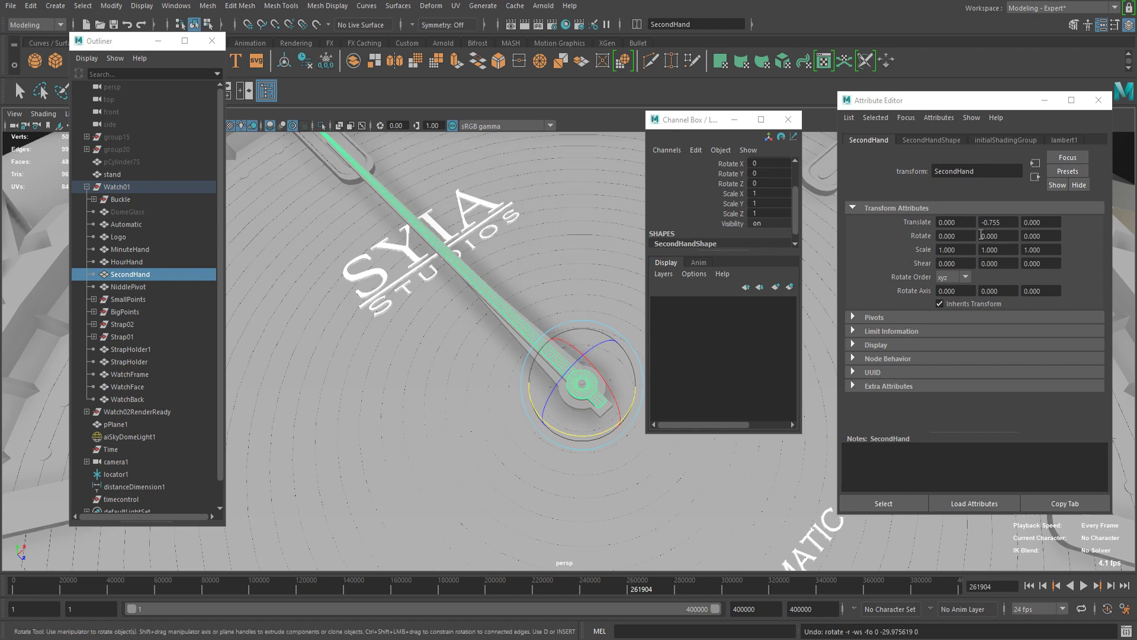
- Begin a new expression on the second hand's Rotate Y and copy the attribute path Watch01|SecondHand.rotateY
right_click(996, 235)
click(1008, 241)
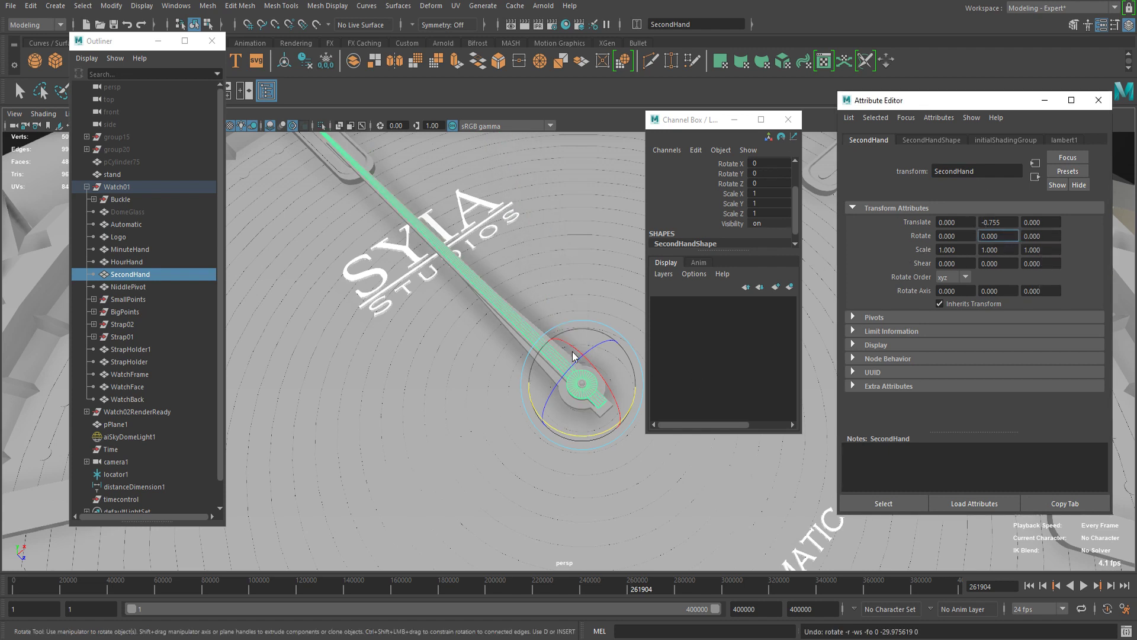
drag(564, 123, 514, 98)
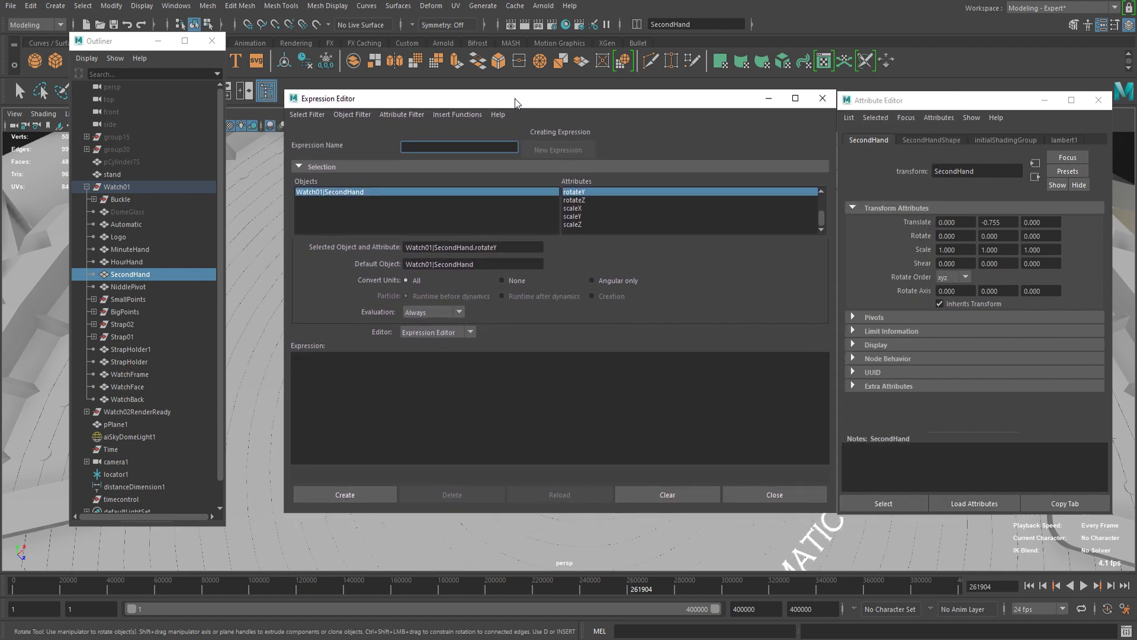
drag(500, 246, 404, 248)
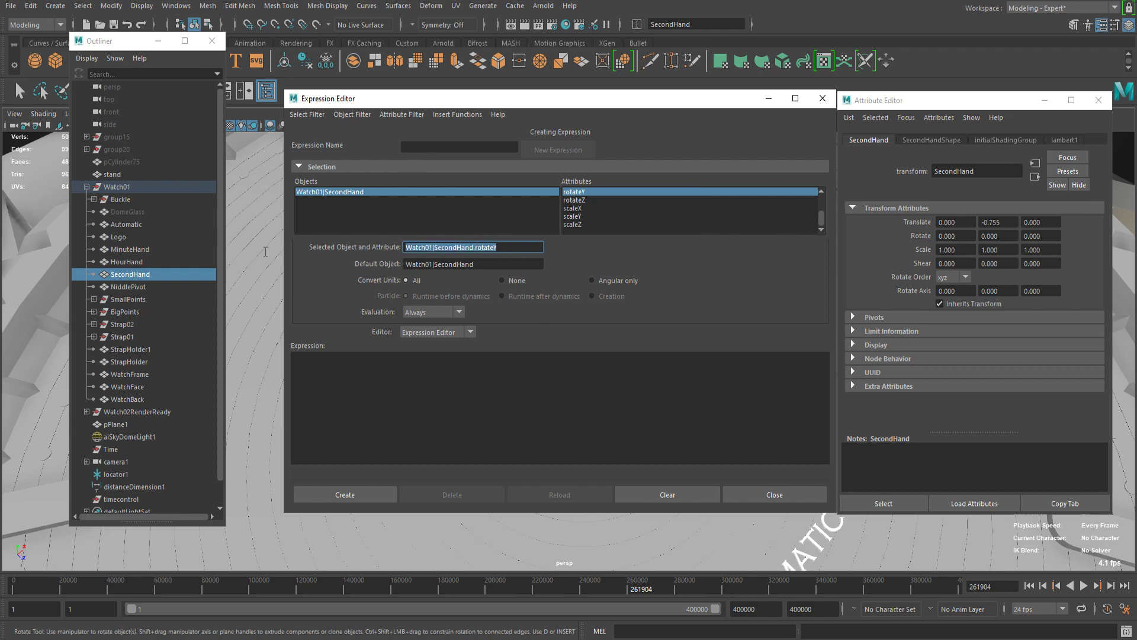
drag(506, 249, 374, 262)
key(ctrl+c)
click(417, 403)
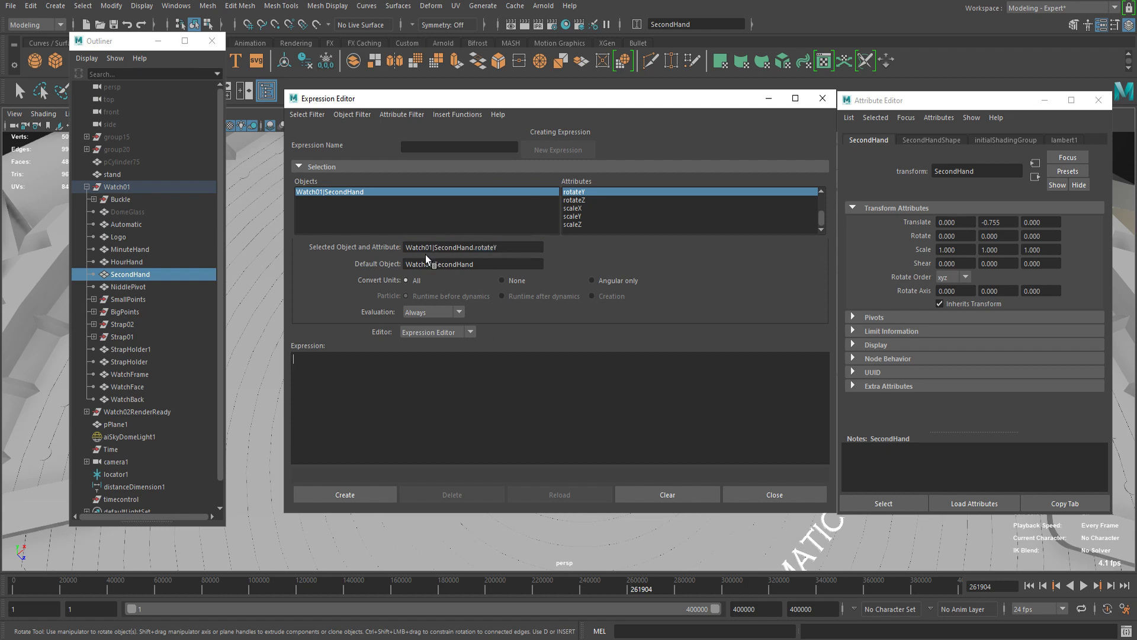
- Create the expression "Watch01|SecondHand.rotateY = -6*timecontrol.time;" to drive the second hand from the time attribute
key(ctrl+v)
text(timecontrol.time)
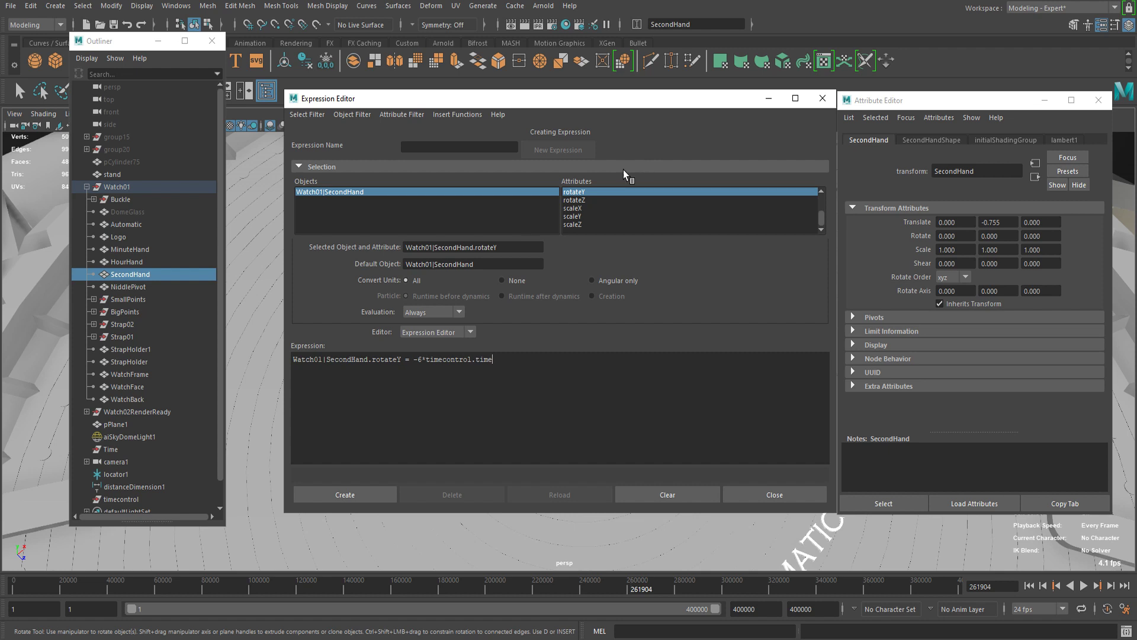
text(;)
drag(434, 359, 483, 355)
click(486, 359)
drag(430, 359, 497, 359)
click(491, 388)
click(330, 495)
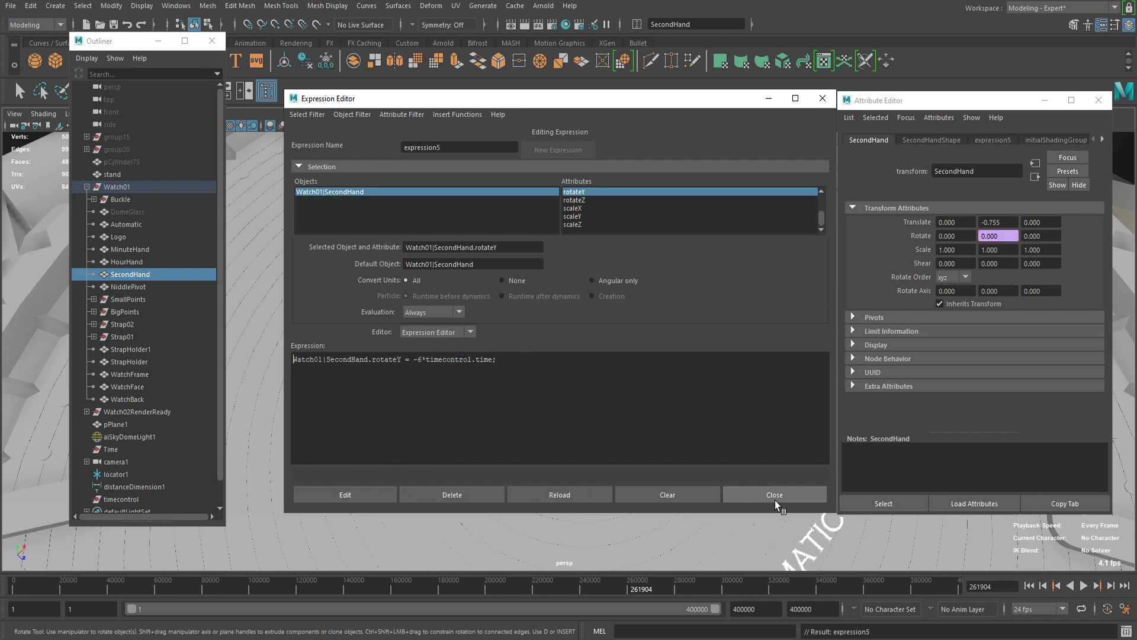
click(797, 494)
click(986, 236)
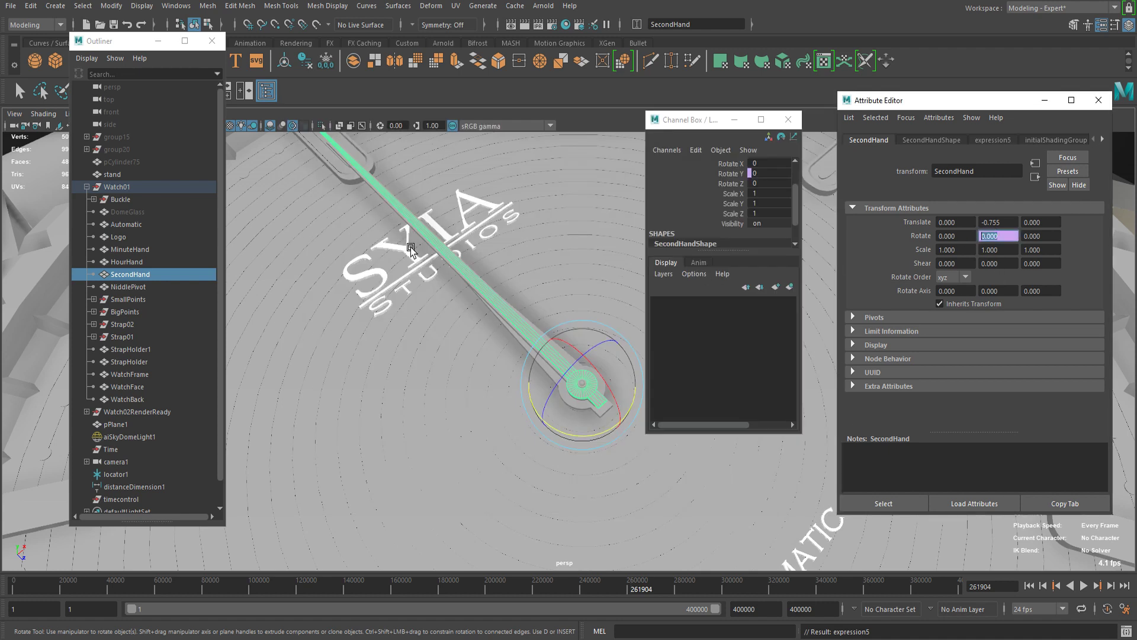
- Begin a new expression on the hour hand's Rotate Y and enter "Watch01|HourHand.rotateY =" as its left side
click(132, 261)
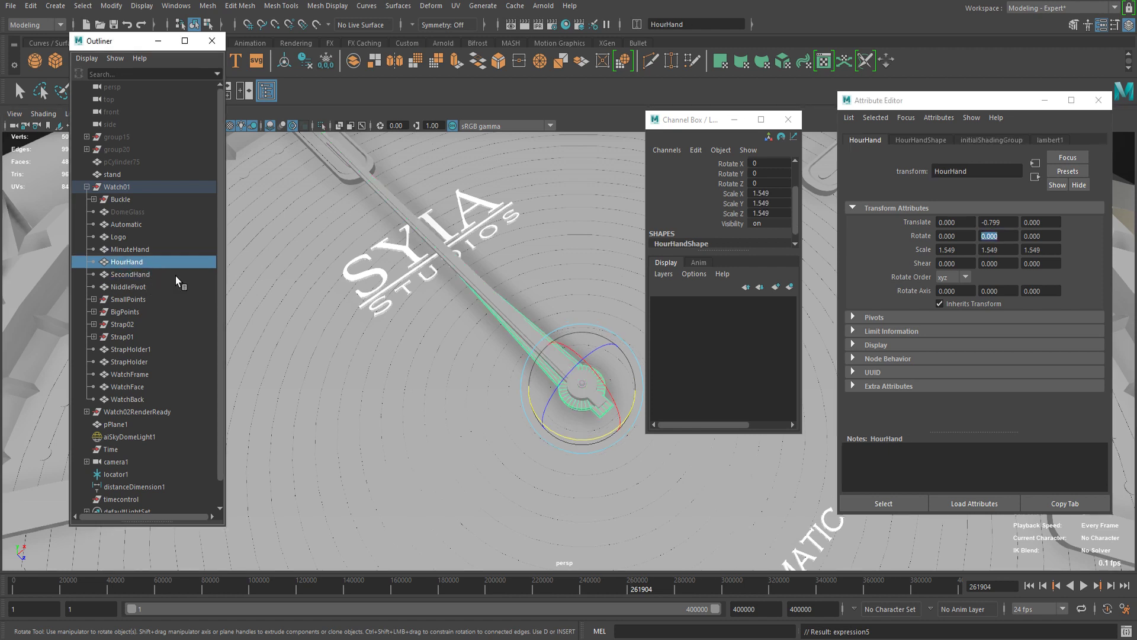
right_click(999, 238)
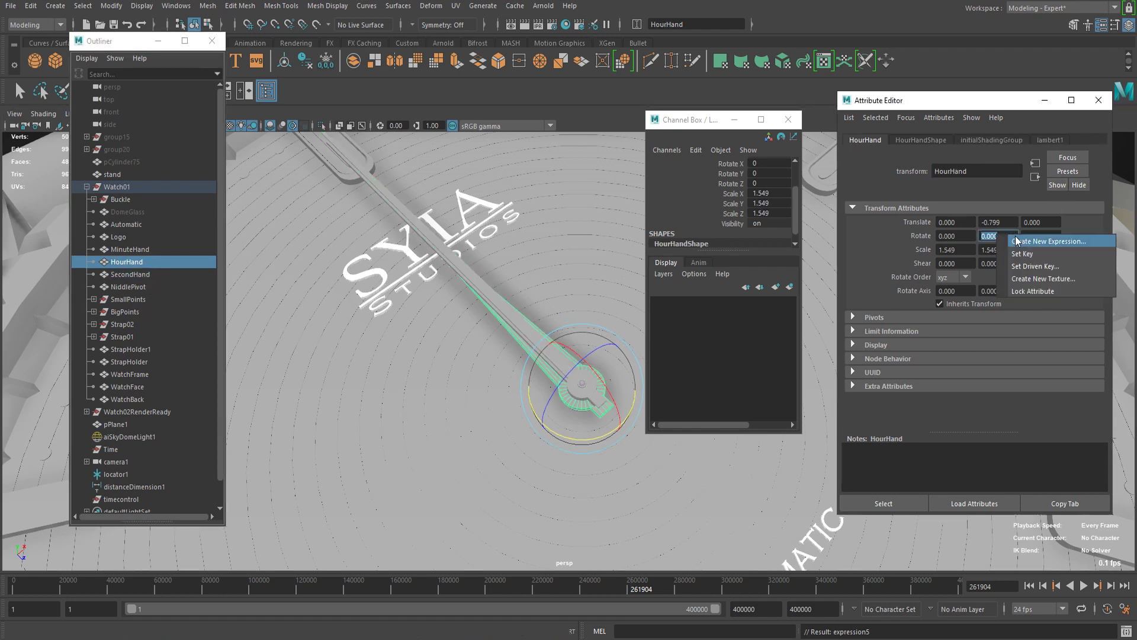
click(1036, 243)
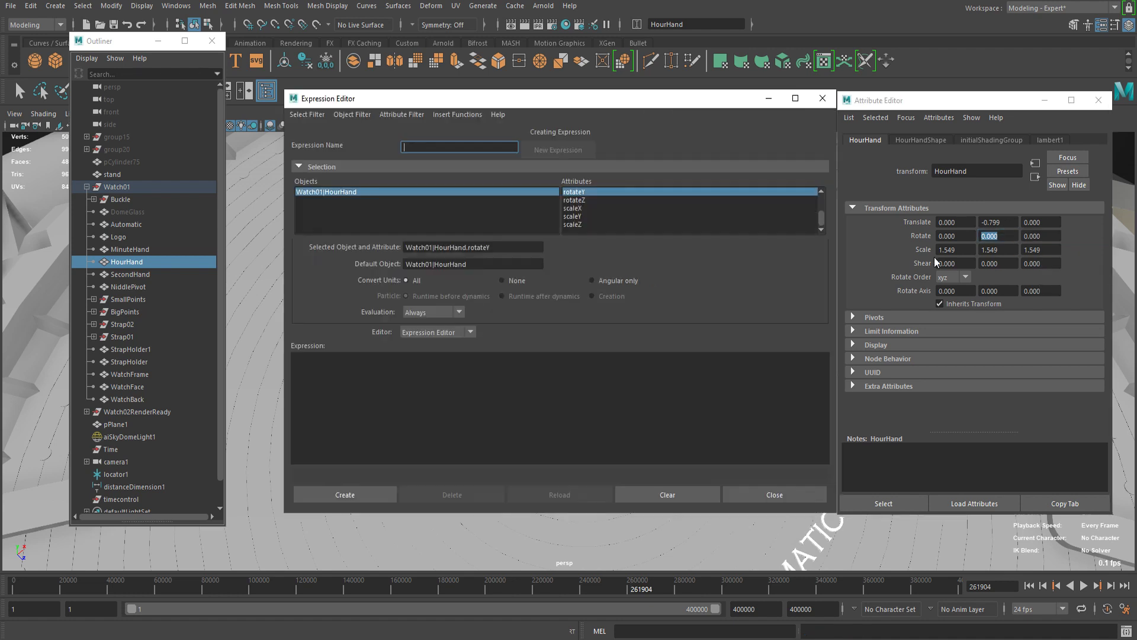
drag(510, 251, 337, 248)
key(ctrl+c)
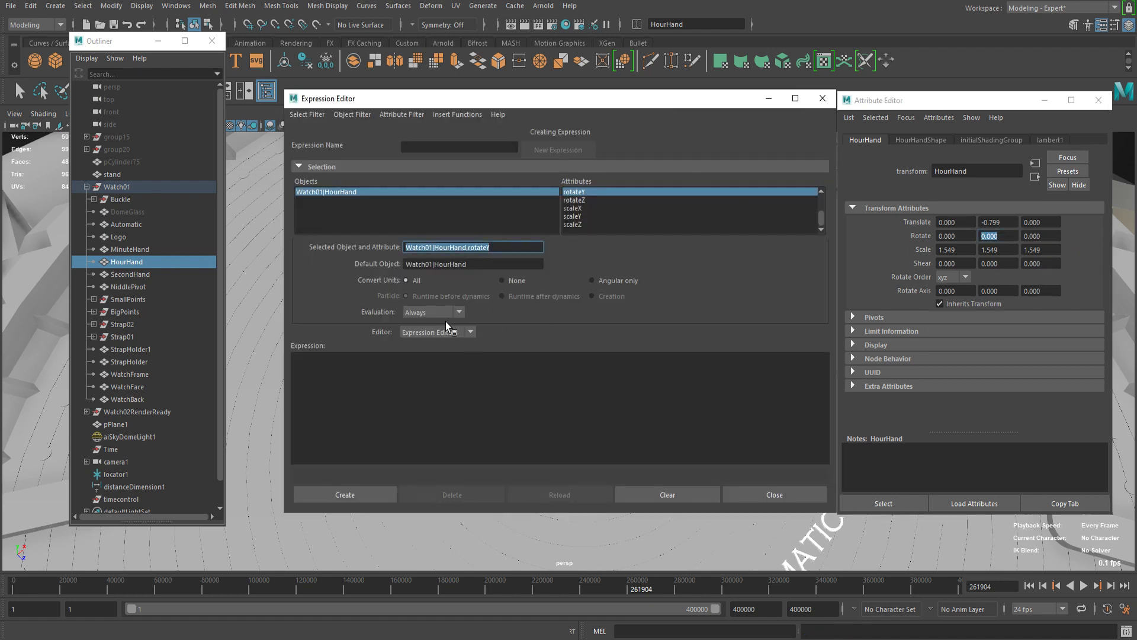
click(456, 365)
key(ctrl+v)
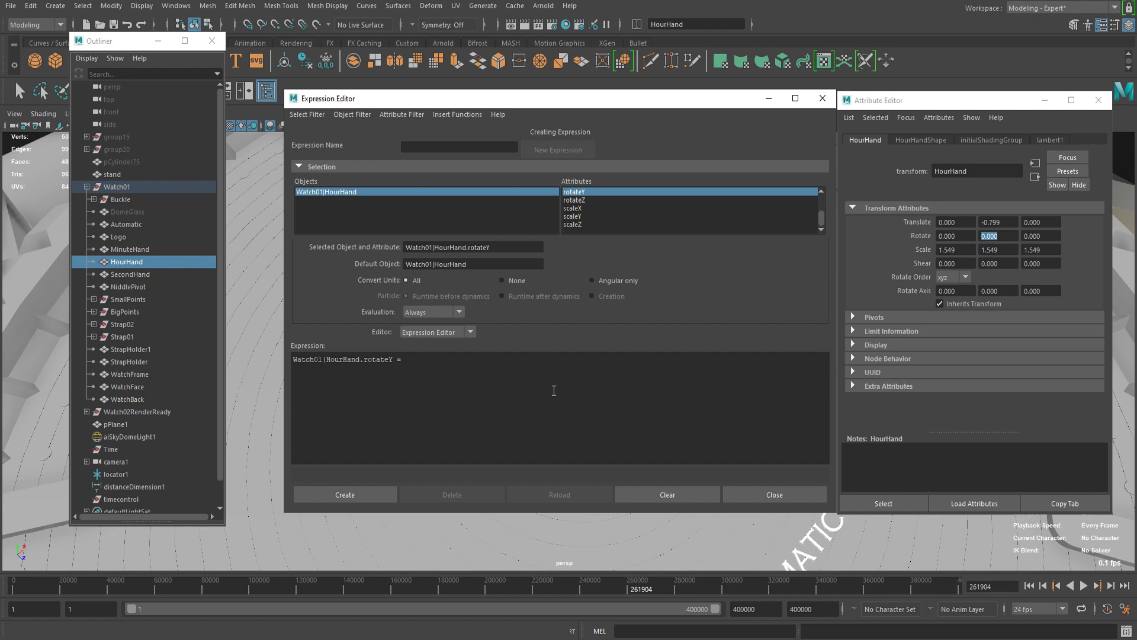
- Copy the hour factor 0.0083 from Notepad and create the expression "Watch01|HourHand.rotateY = -0.0083*timecontrol.time;"
key(alt+Tab)
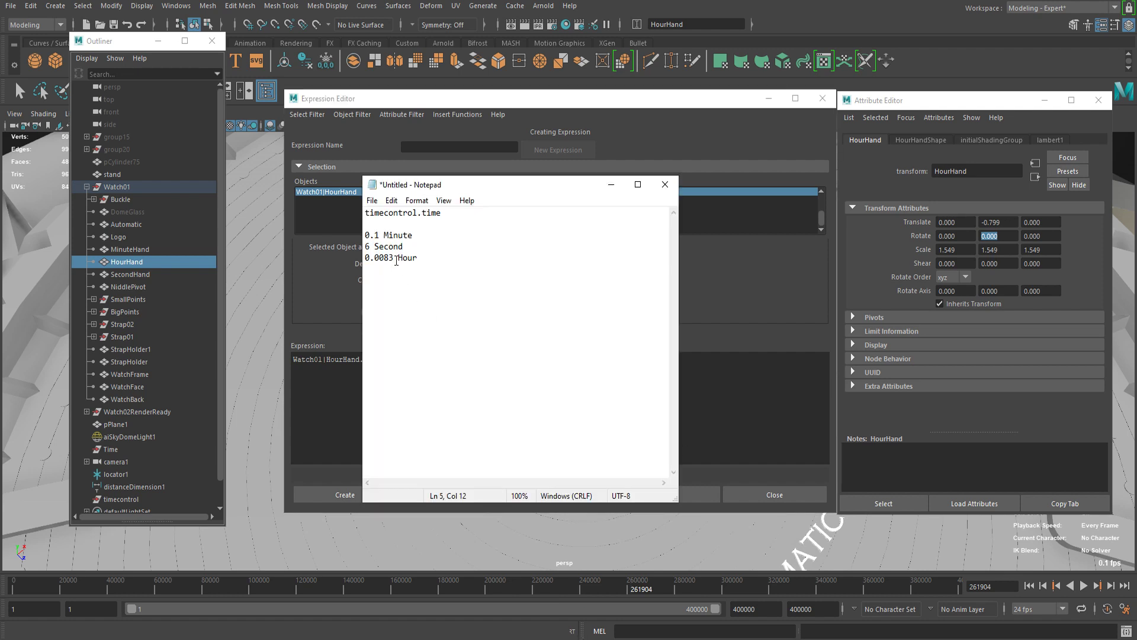
drag(396, 261, 367, 261)
key(ctrl+c)
click(705, 405)
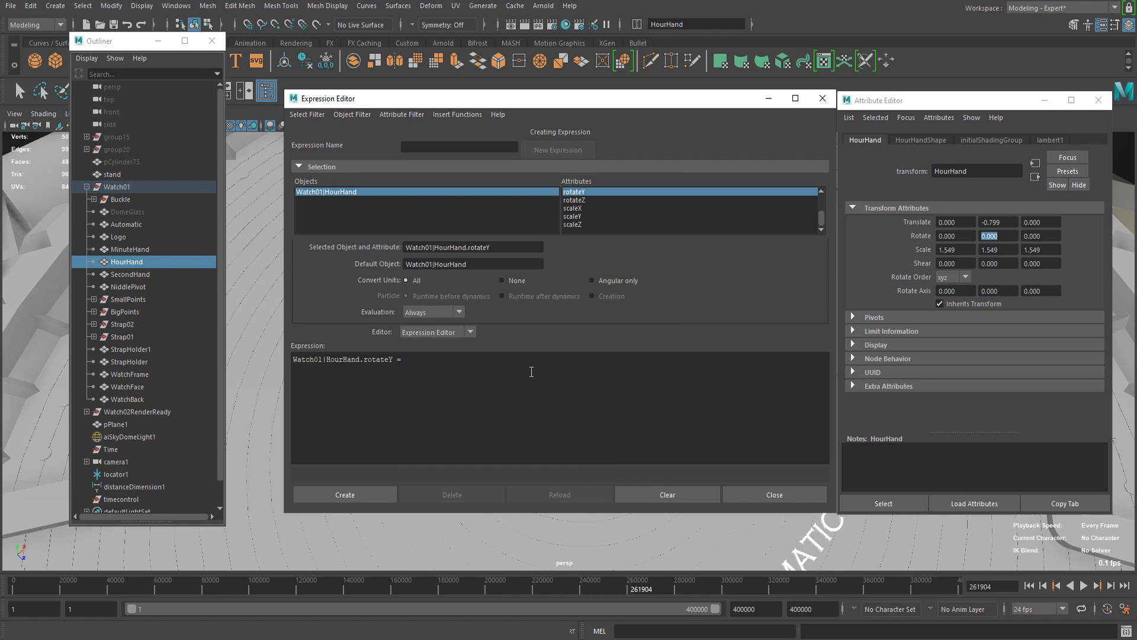
key(ctrl+v)
text(-0.0083*timecontrol.time;)
click(359, 496)
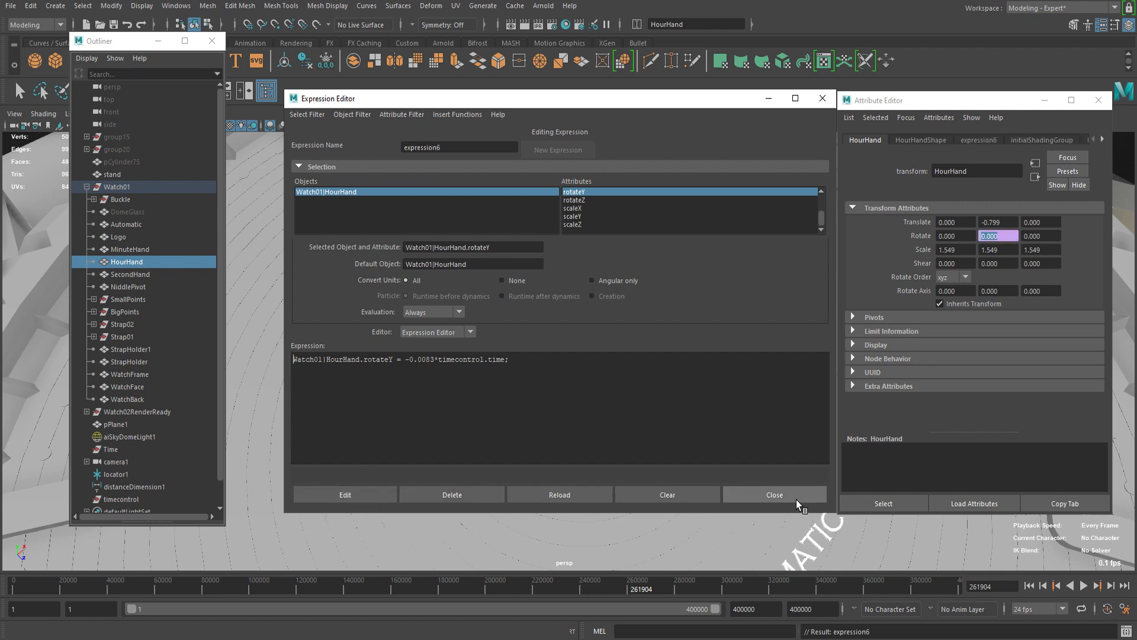
click(796, 499)
- Begin a new expression on the minute hand's Rotate Y and insert the attribute path Watch01|MinuteHand.rotateY
click(147, 249)
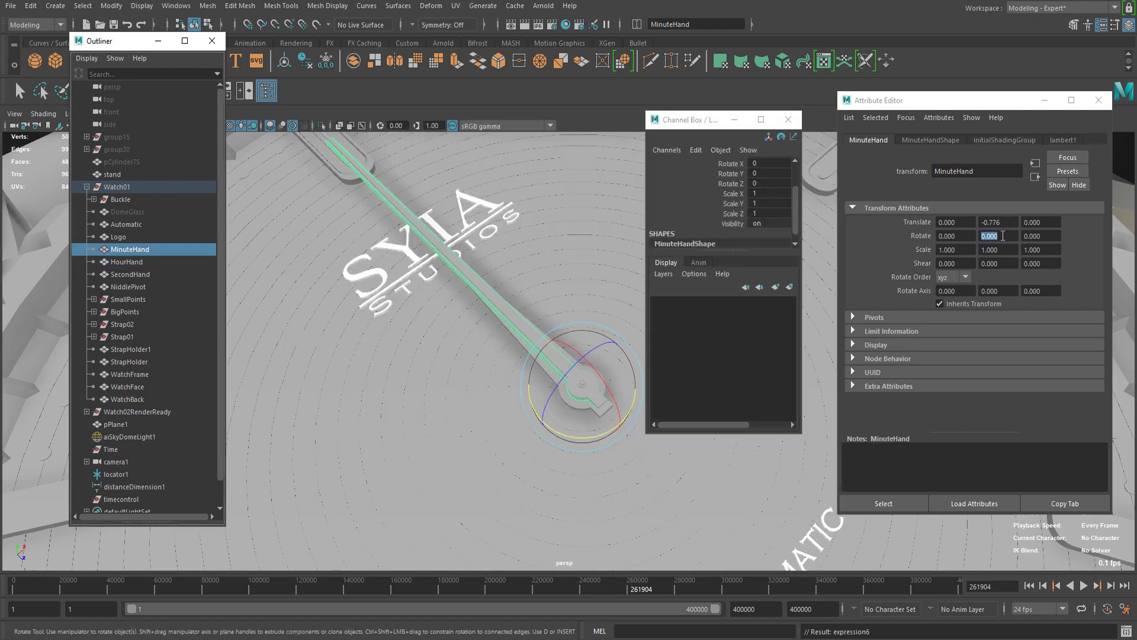
right_click(1002, 236)
click(1023, 243)
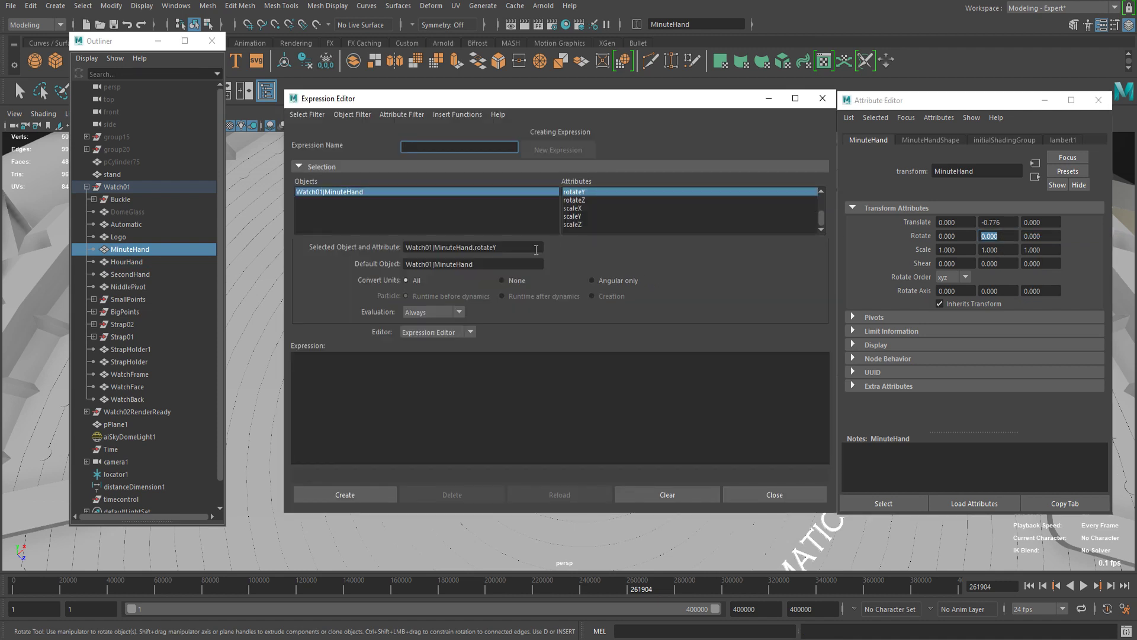
drag(535, 249, 262, 333)
key(ctrl+c)
click(381, 405)
key(ctrl+v)
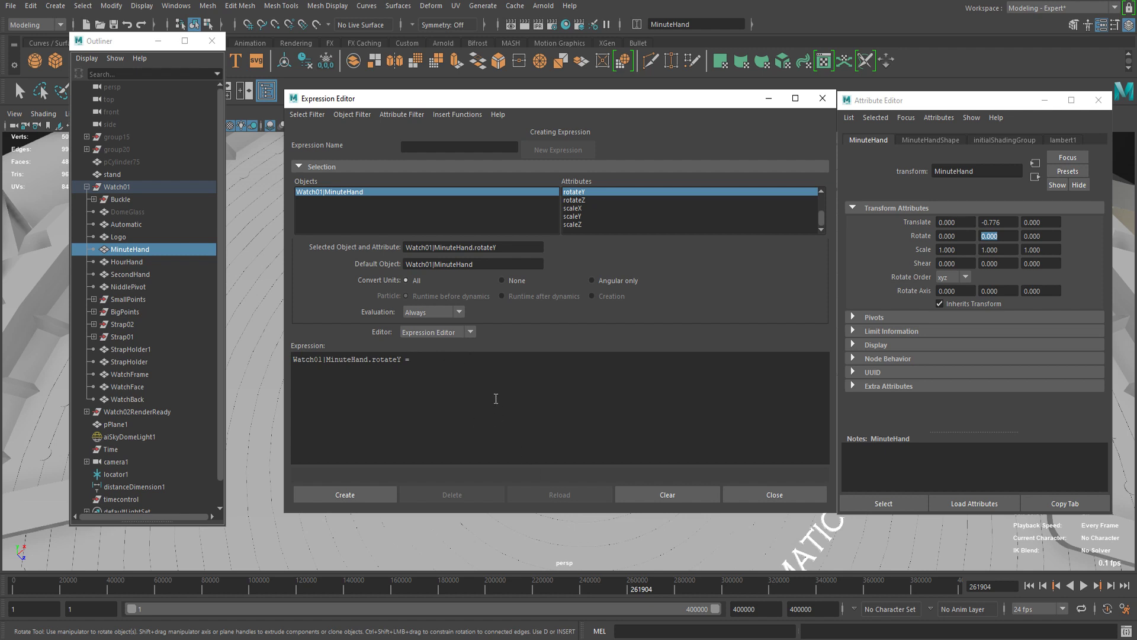
- Create the expression "Watch01|MinuteHand.rotateY = 0.1*timecontrol.time;" to drive the minute hand from the time attribute
text(= 0.1*timecontro.)
key(BackSpace)
text(l.time;)
click(348, 493)
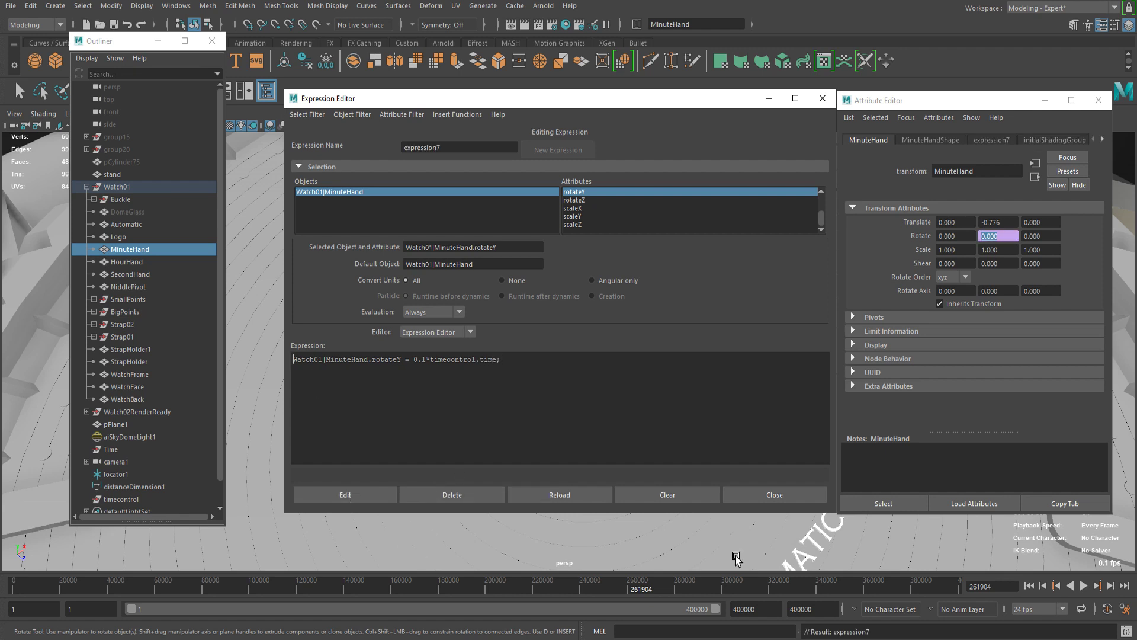
click(788, 497)
- Test the hand expressions by setting the timecontrol group's Time to 216216, and undo the change
scroll(158, 459, down, 1)
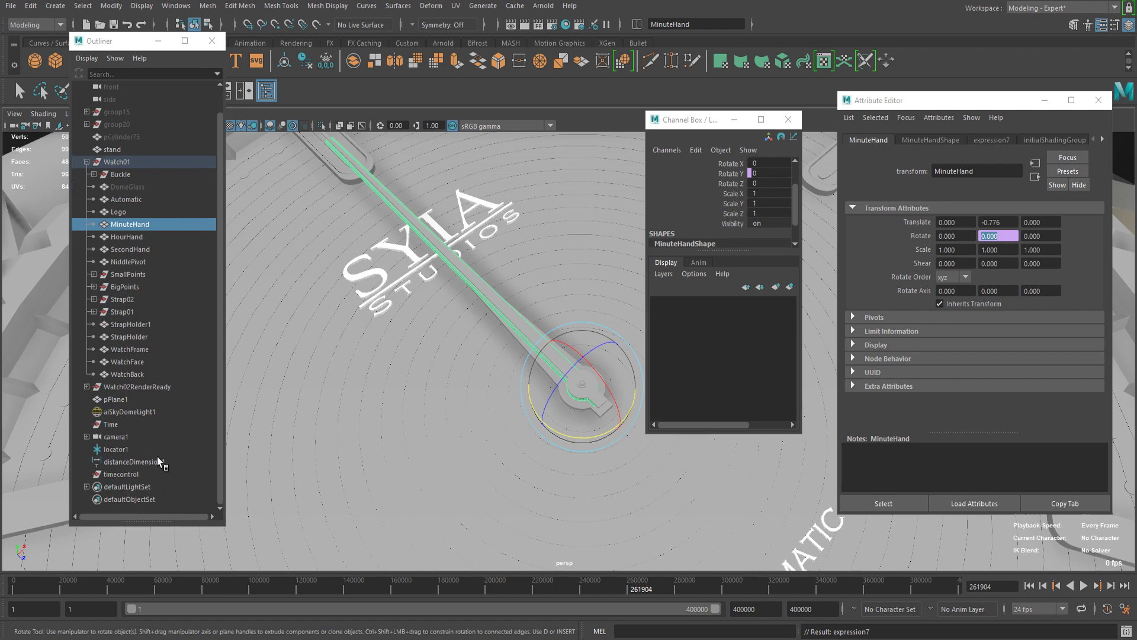
click(120, 473)
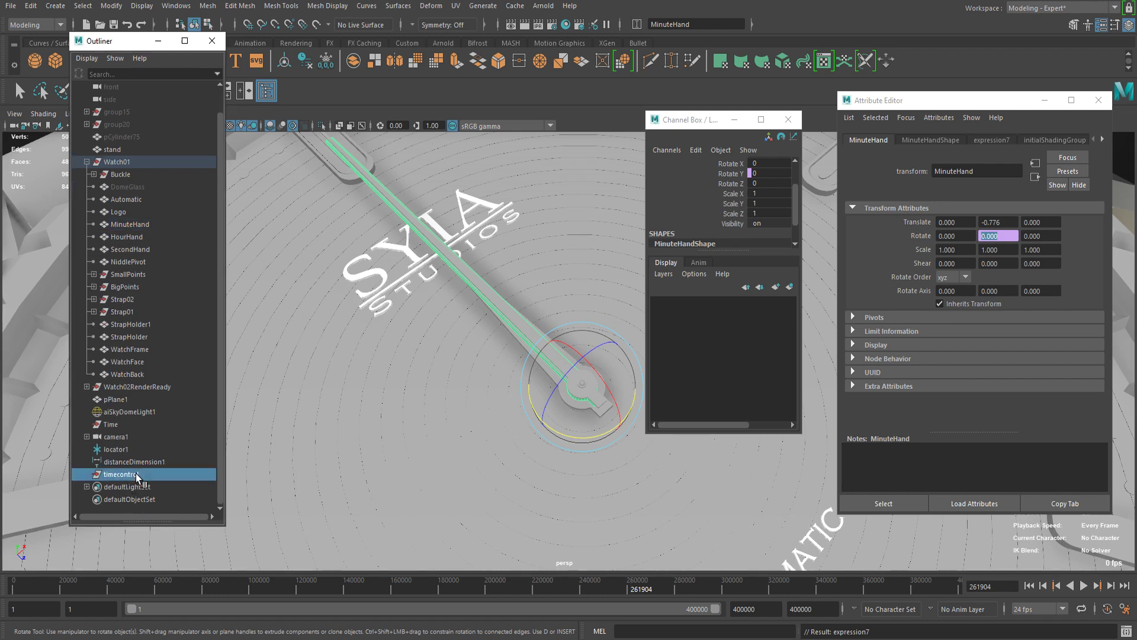
click(764, 234)
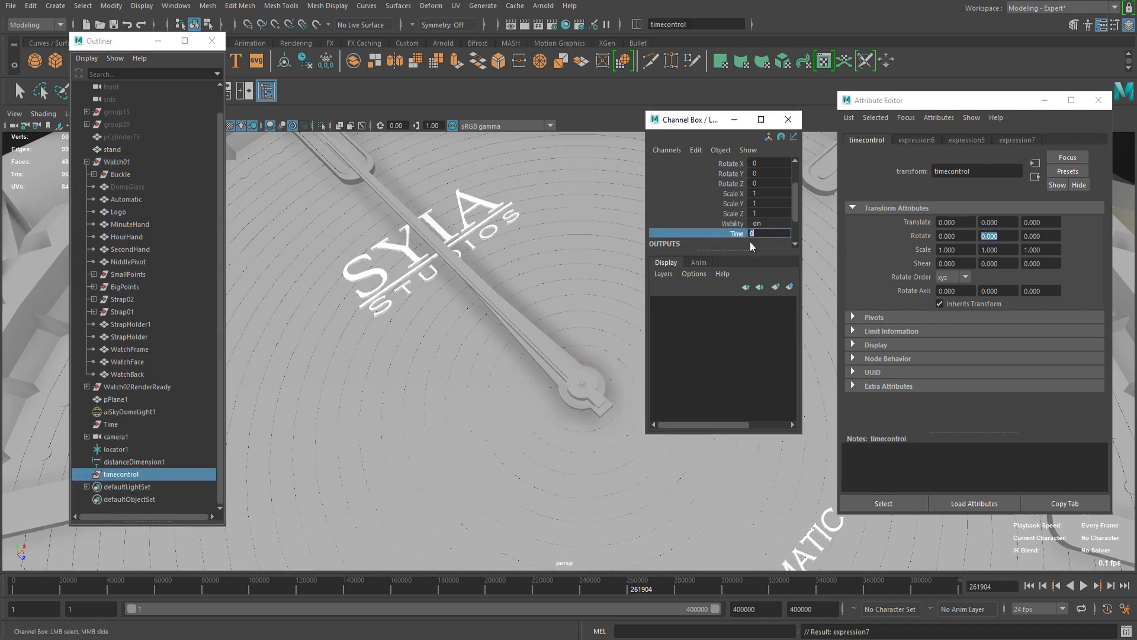
text(54054)
key(Return)
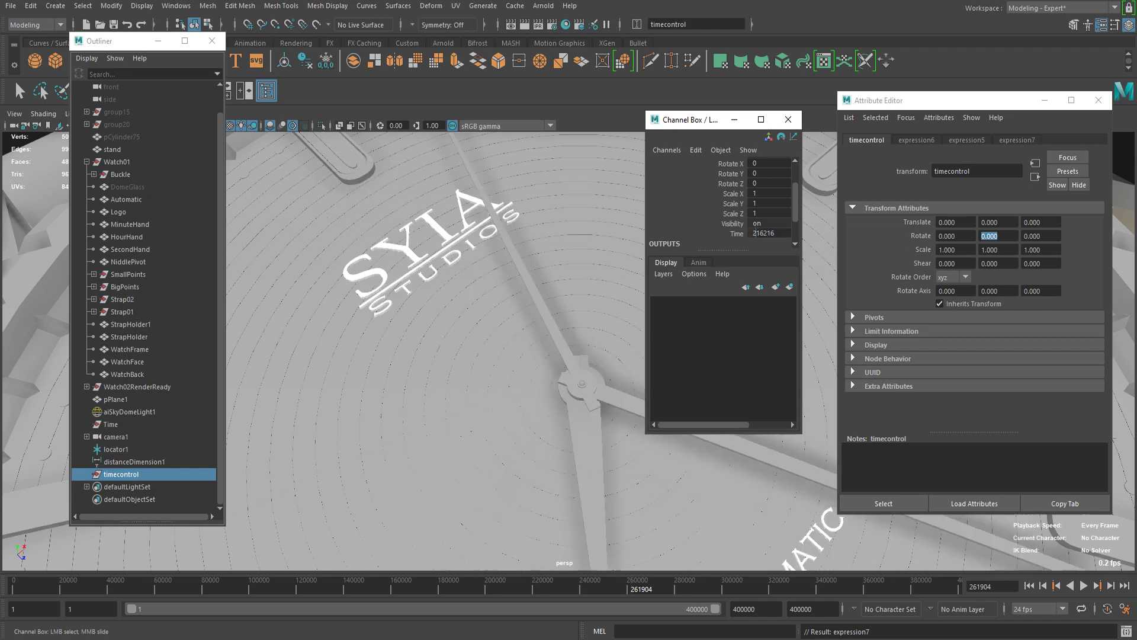
key(ctrl+z)
- Test the hands' rotation with Time values of 1, 2 and 10, and reset Time to 0
click(774, 233)
text(1)
key(Return)
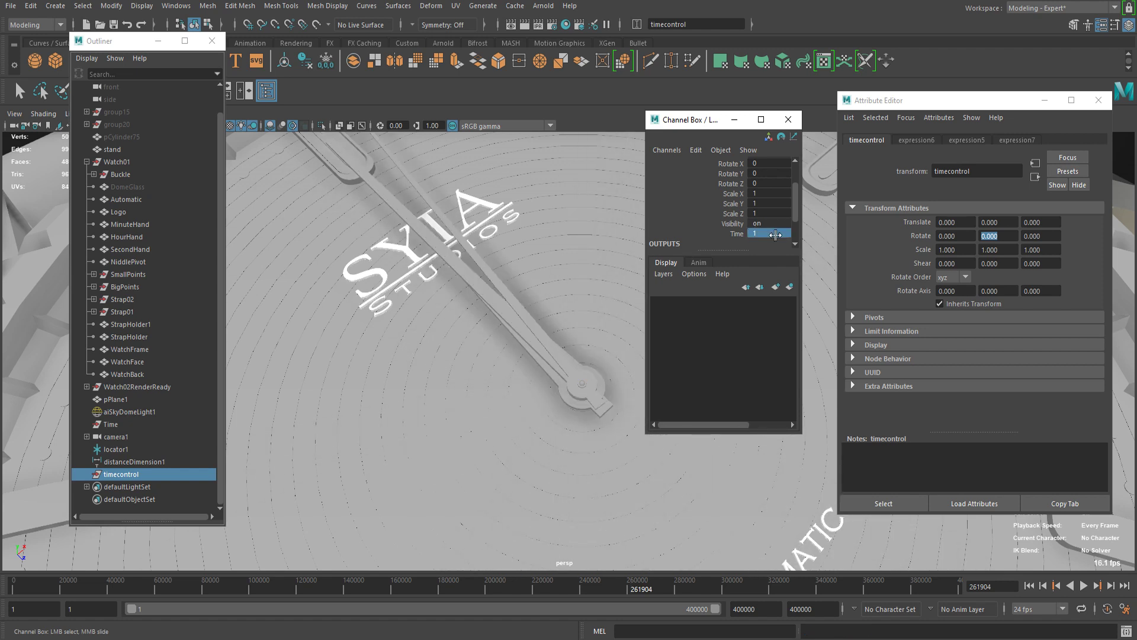
text(2)
key(Return)
text(10)
key(Return)
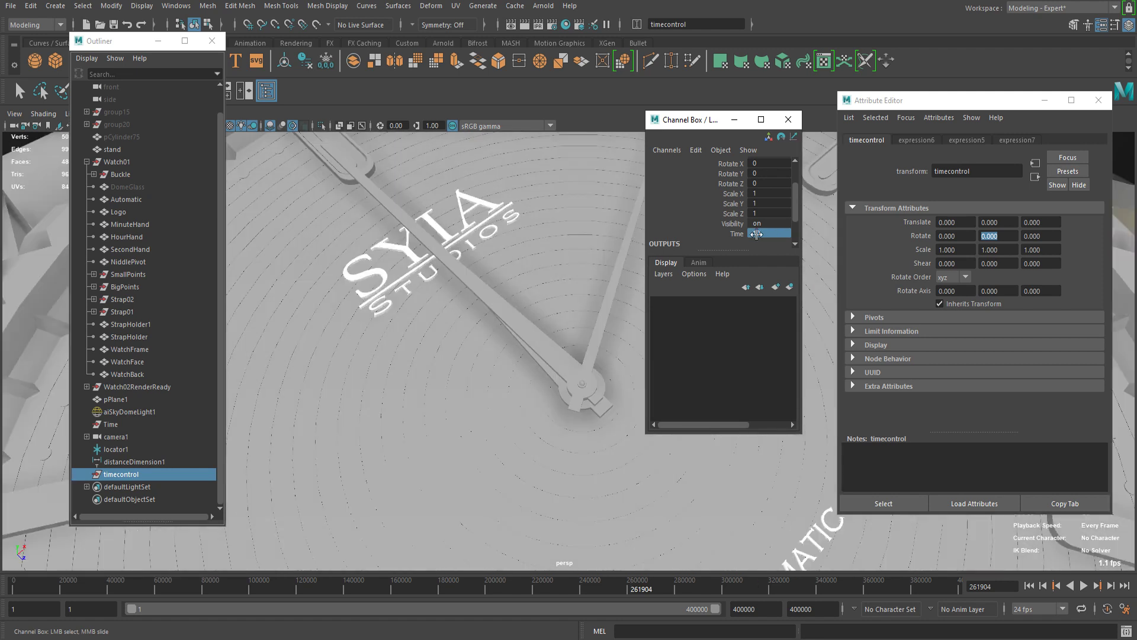
click(756, 234)
text(0)
key(Return)
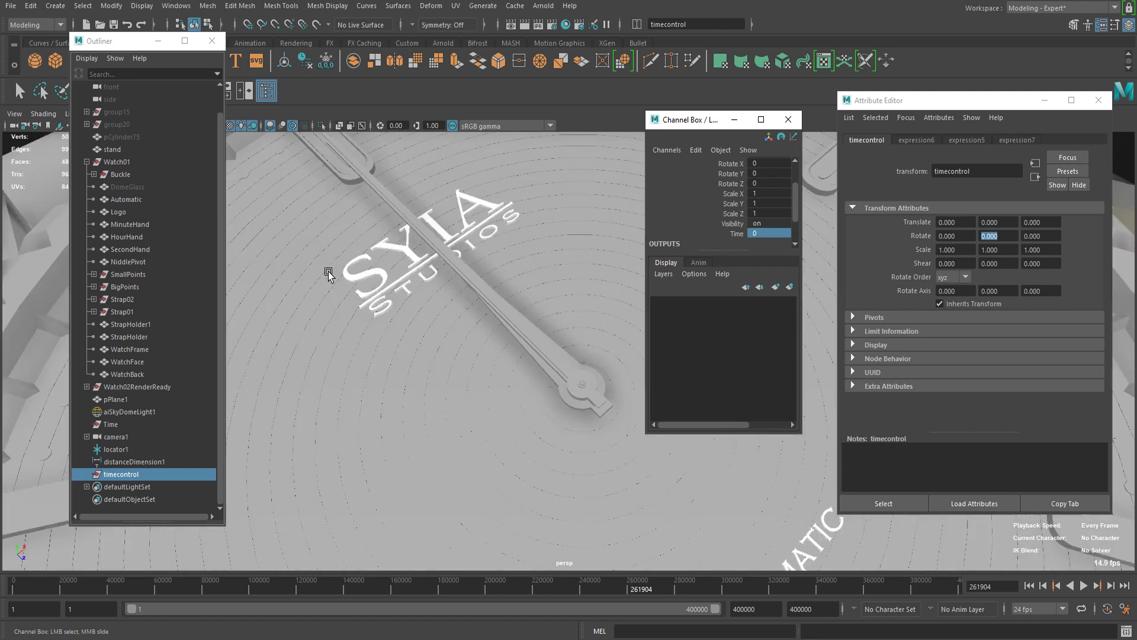
- Check the sign of the factor in the hour hand's Rotate Y expression and close the editor
click(125, 198)
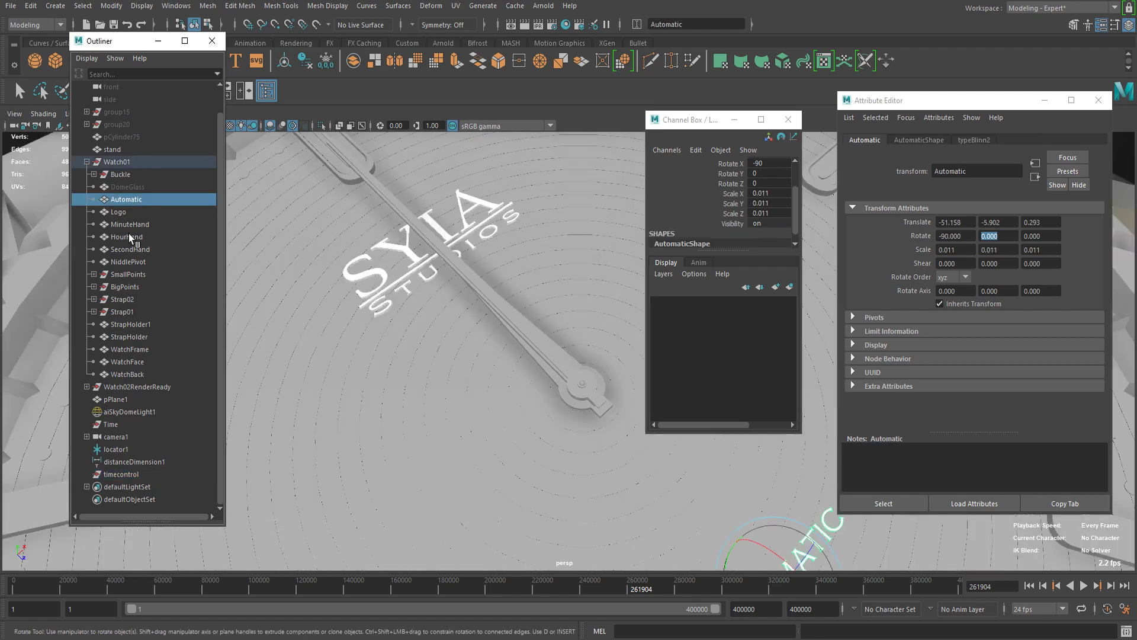
click(130, 229)
click(147, 235)
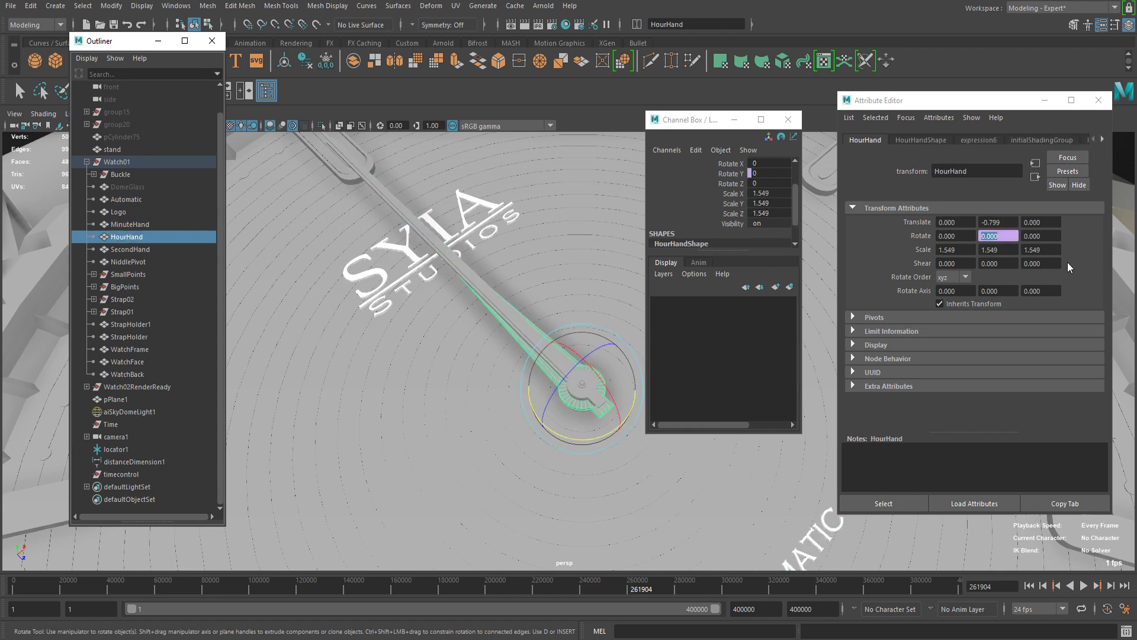
right_click(999, 236)
click(1018, 240)
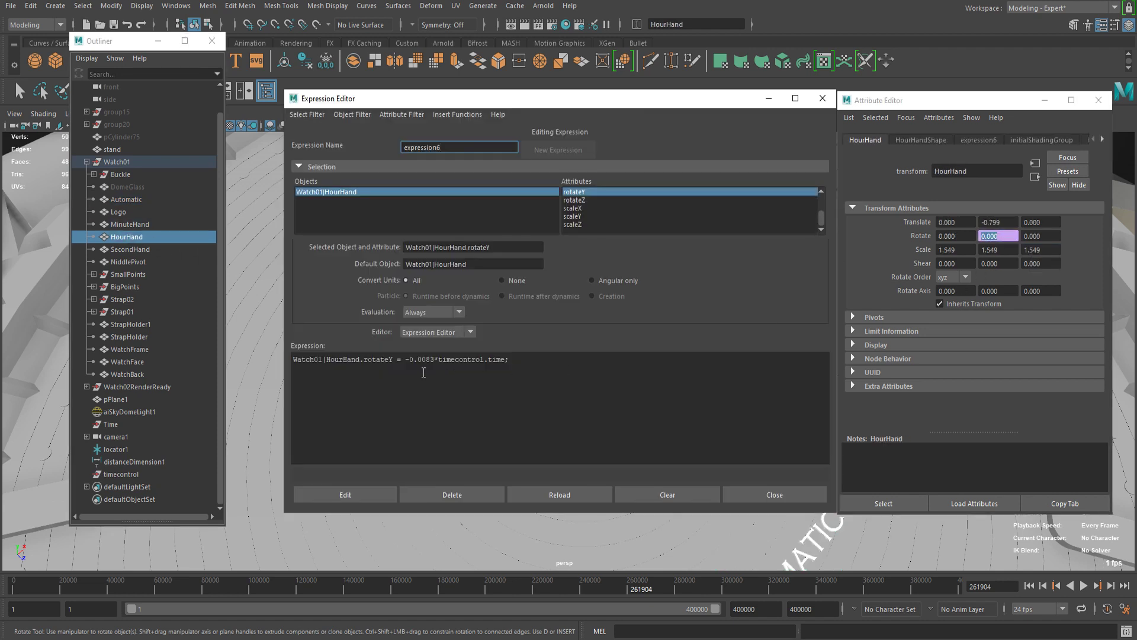
click(823, 99)
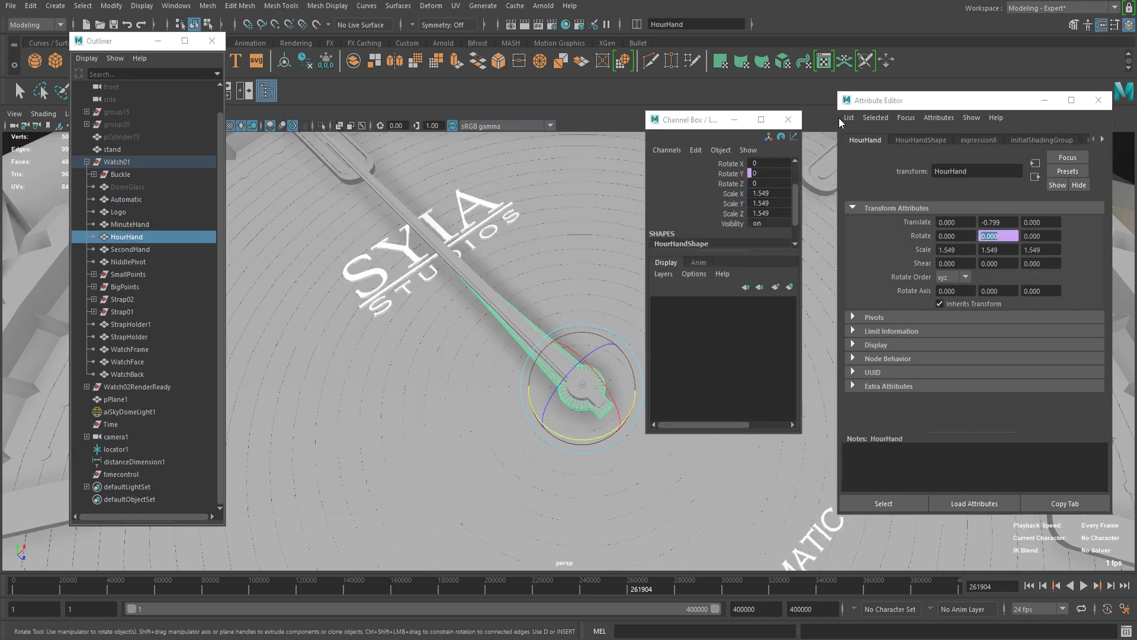
right_click(1002, 237)
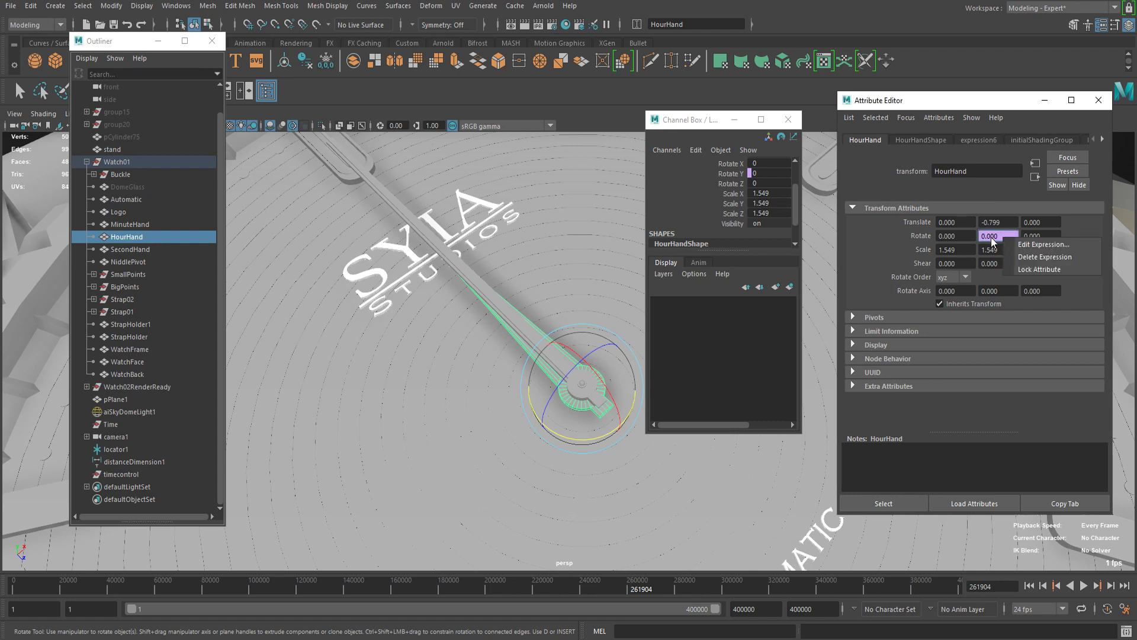
click(145, 236)
- Change the factor in the minute hand's Rotate Y expression to -0.1 and apply the edit
click(132, 224)
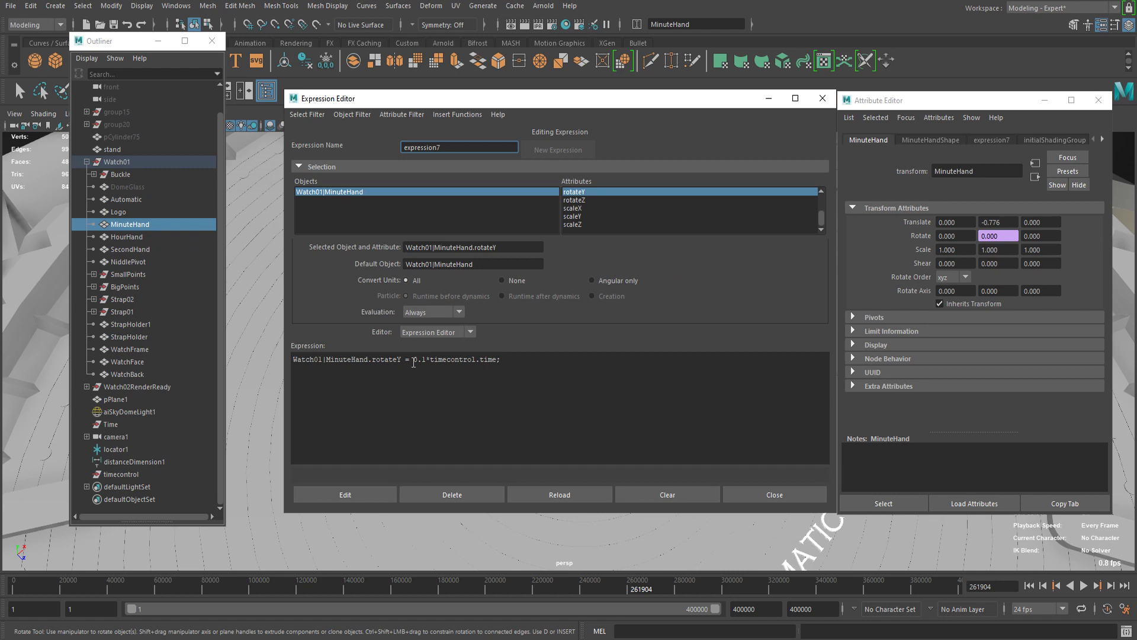
click(413, 359)
text(-)
click(339, 495)
click(780, 495)
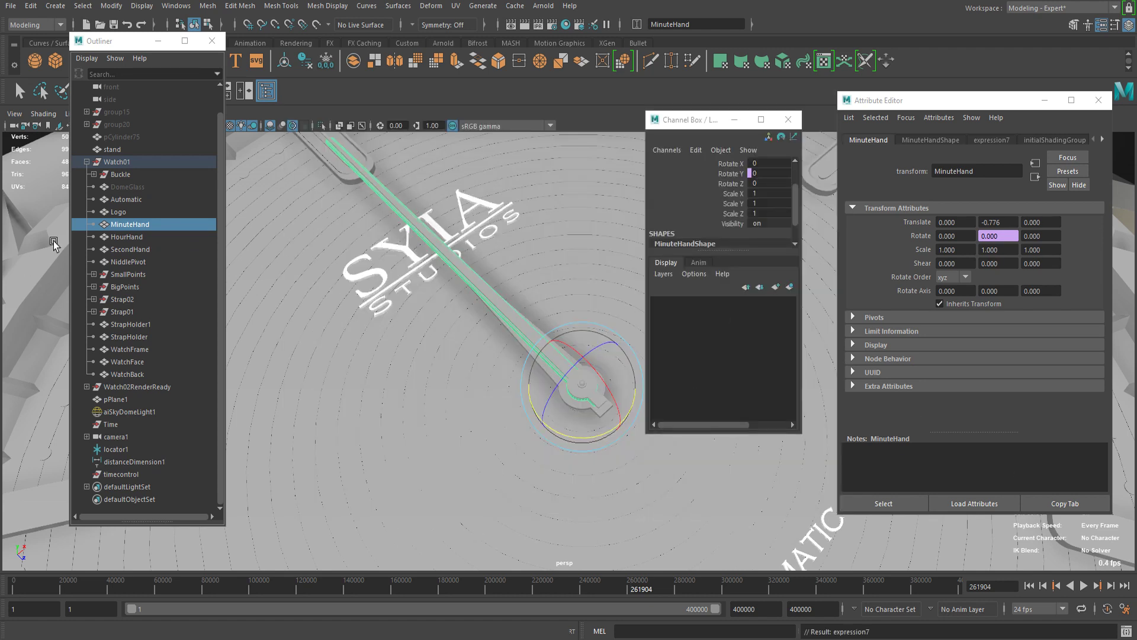
- Test the edited expressions by setting the timecontrol group's Time to 20 and 40, and reset it to 0
click(124, 474)
mouse_move(754, 229)
middle_down()
mouse_move(788, 229)
mouse_move(756, 228)
middle_up()
click(768, 229)
click(769, 229)
text(20)
key(Return)
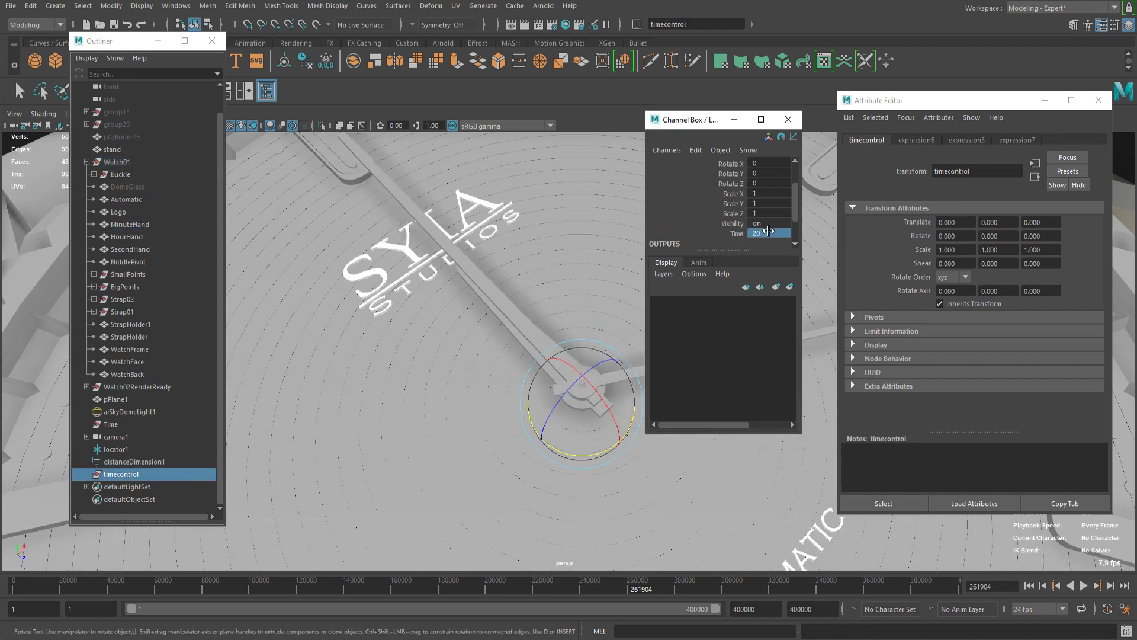
click(768, 233)
text(40)
key(Return)
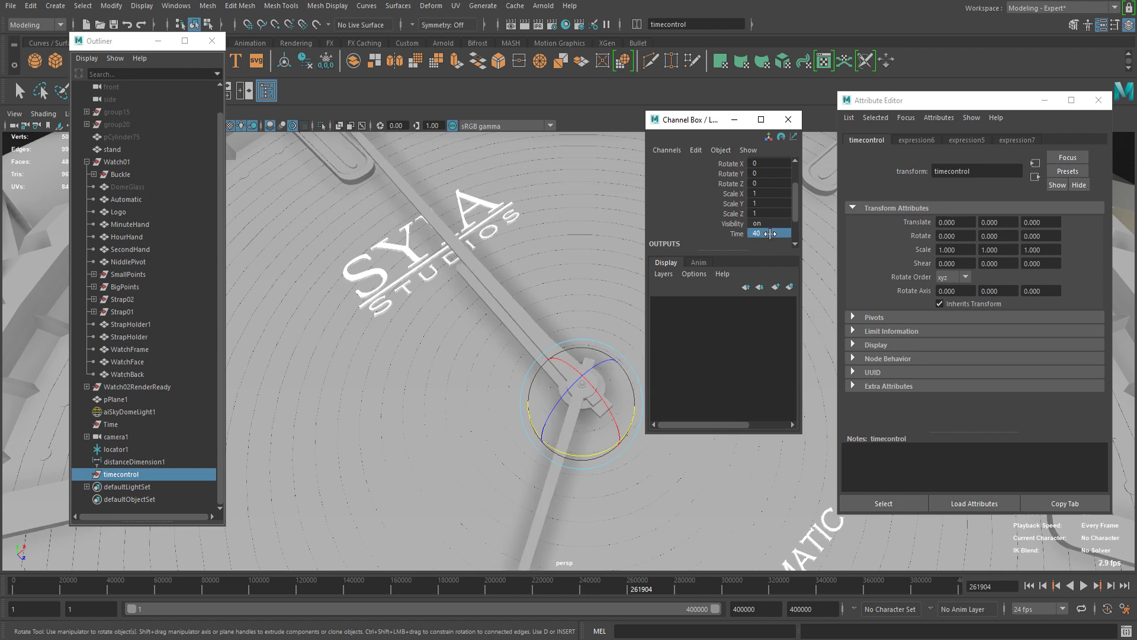
scroll(552, 289, down, 5)
click(769, 233)
text(0)
key(Return)
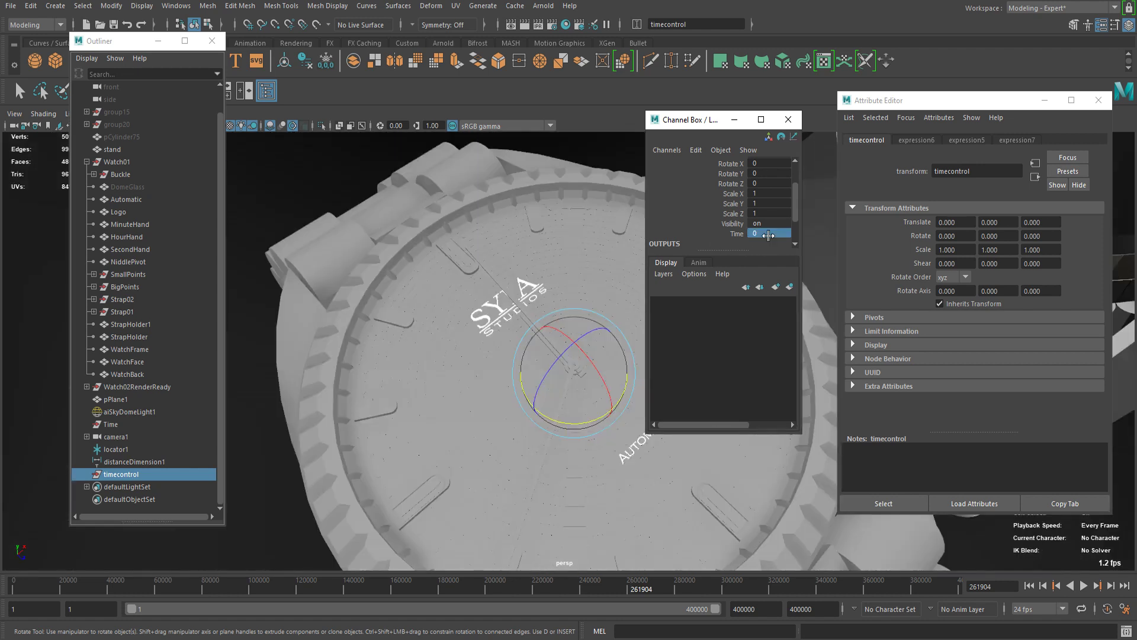
scroll(117, 410, up, 1)
scroll(119, 432, down, 2)
- Open a new expression for the timecontrol group and choose its time attribute as the target
click(129, 476)
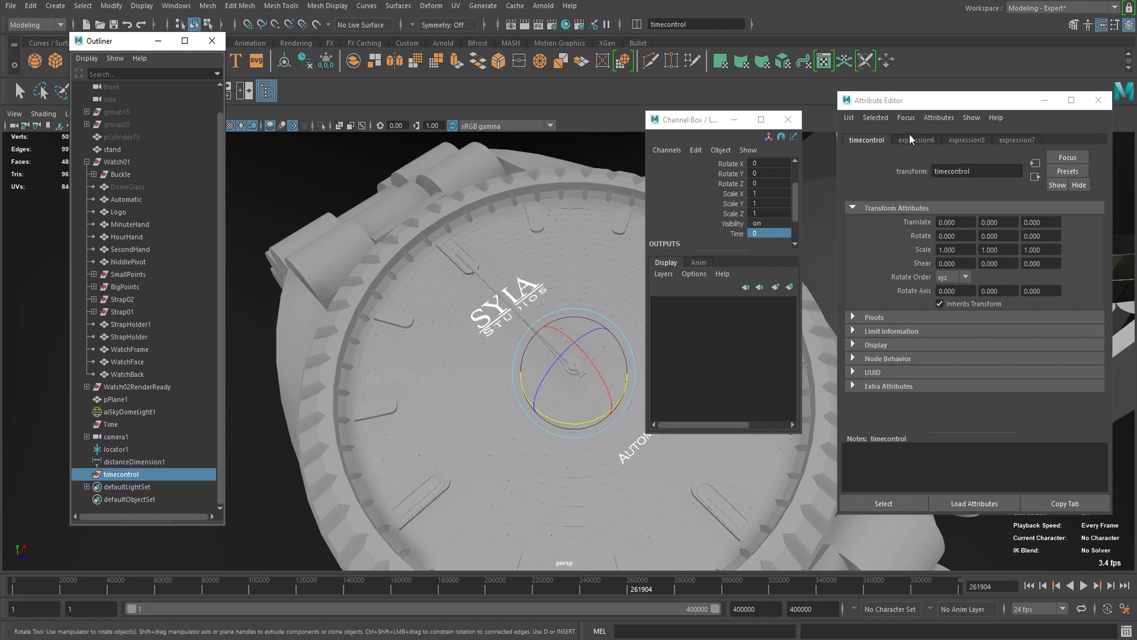
drag(885, 100, 875, 88)
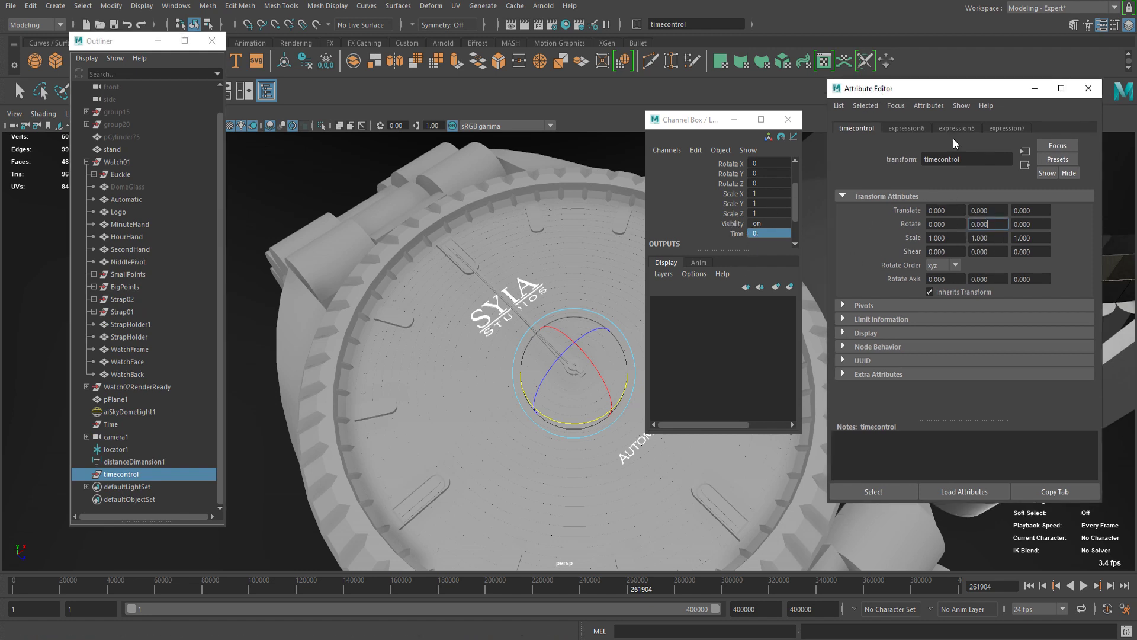
right_click(987, 227)
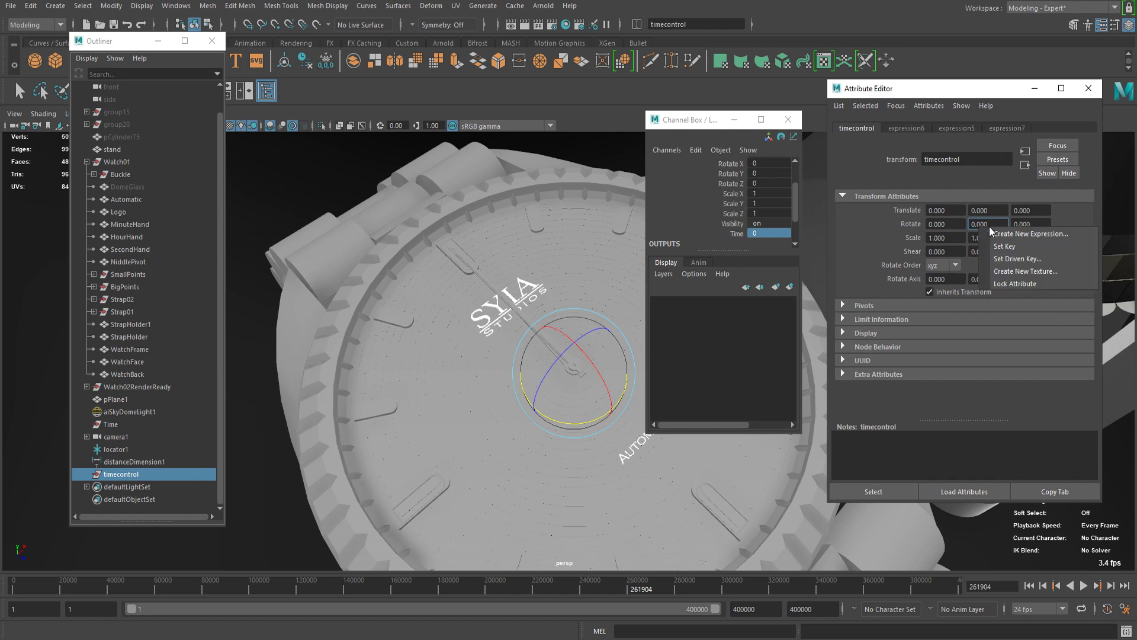
click(1004, 234)
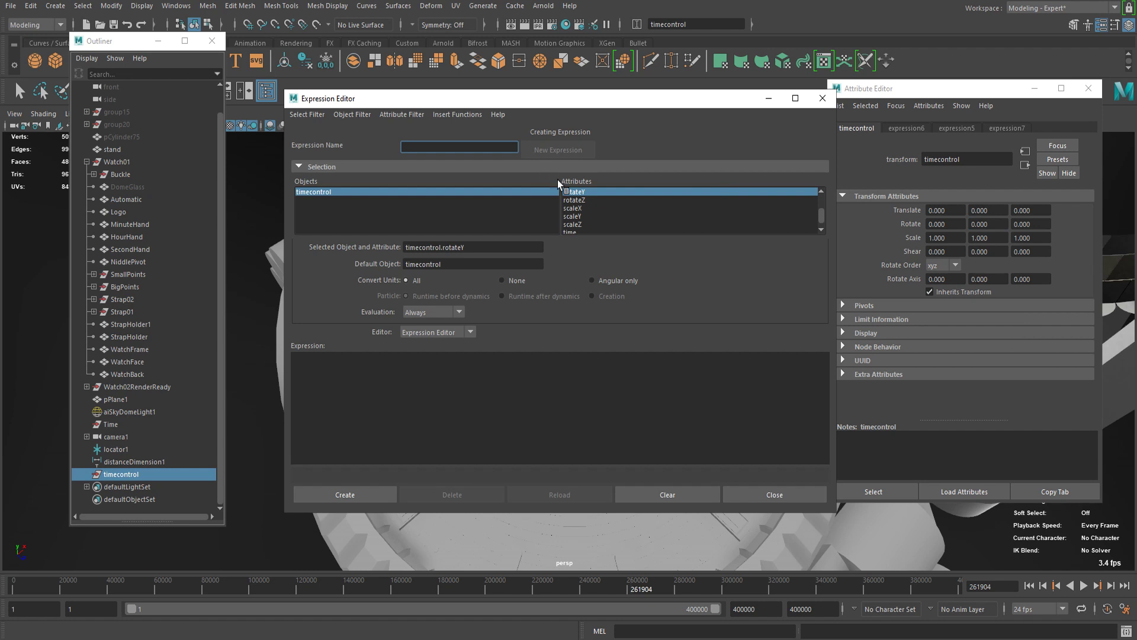
scroll(586, 213, down, 1)
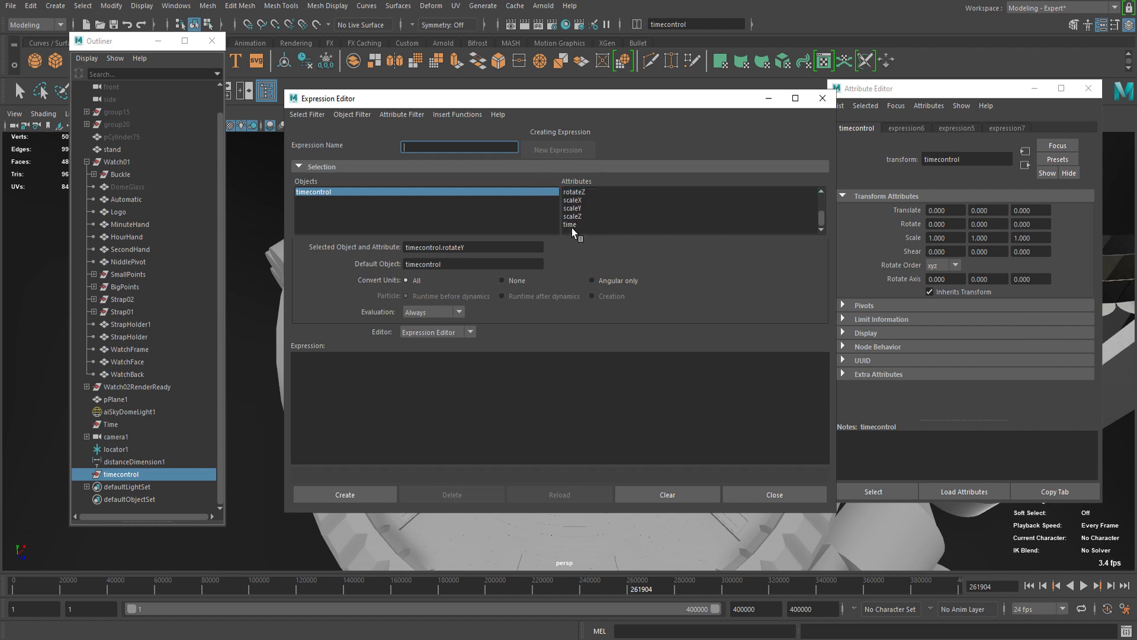
click(573, 224)
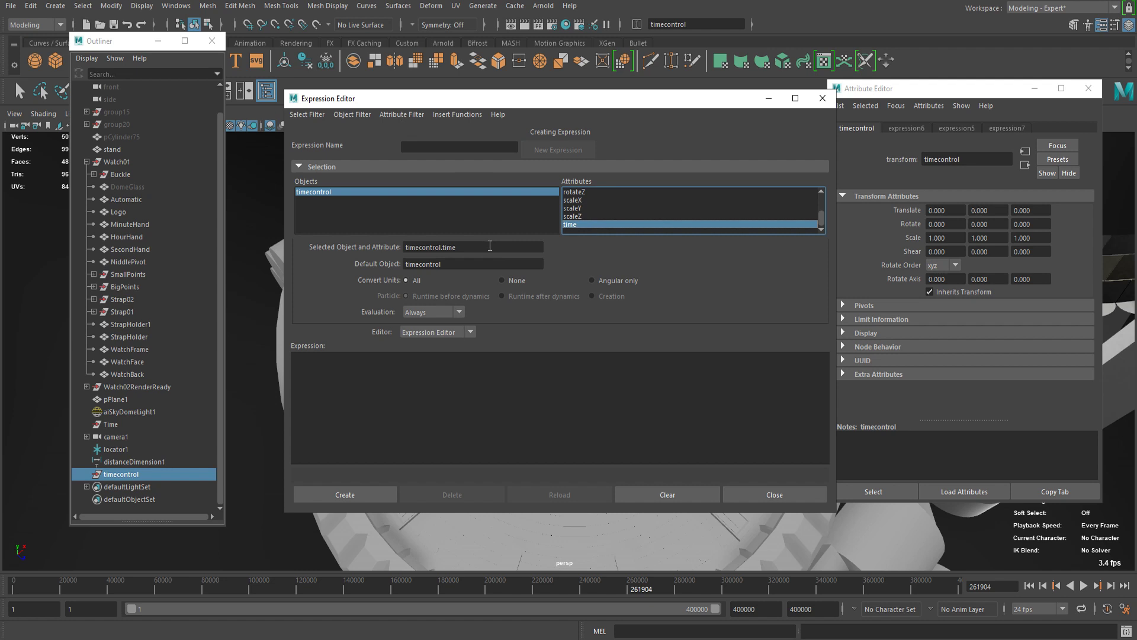
- Create the expression "timecontrol.time = frame/24;" and close the editor
drag(490, 246, 347, 282)
key(ctrl+c)
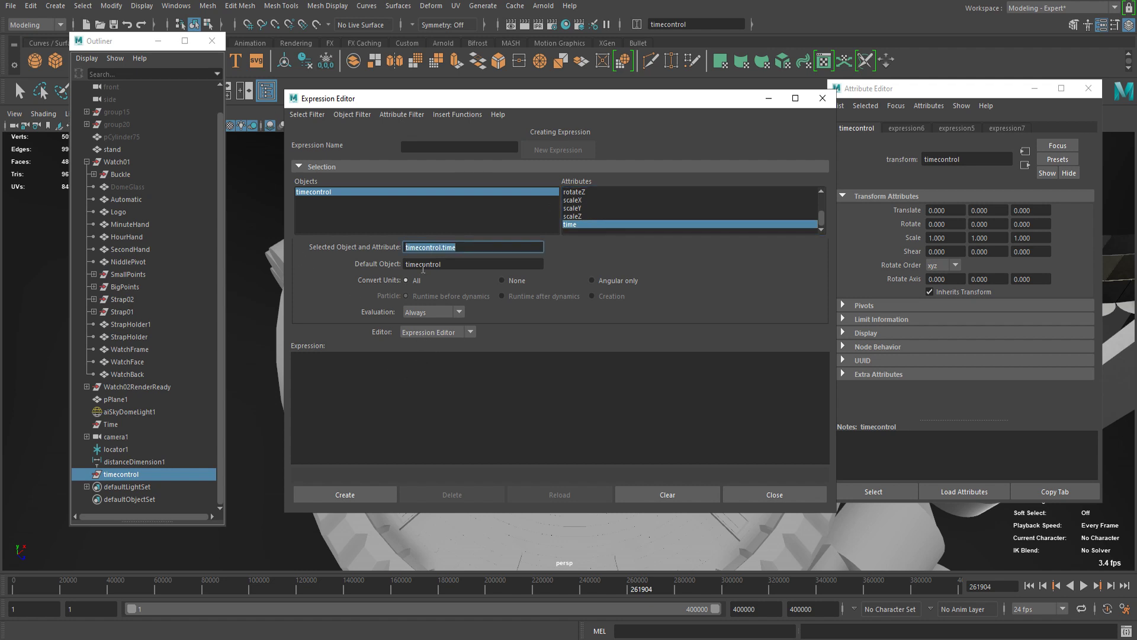
click(404, 395)
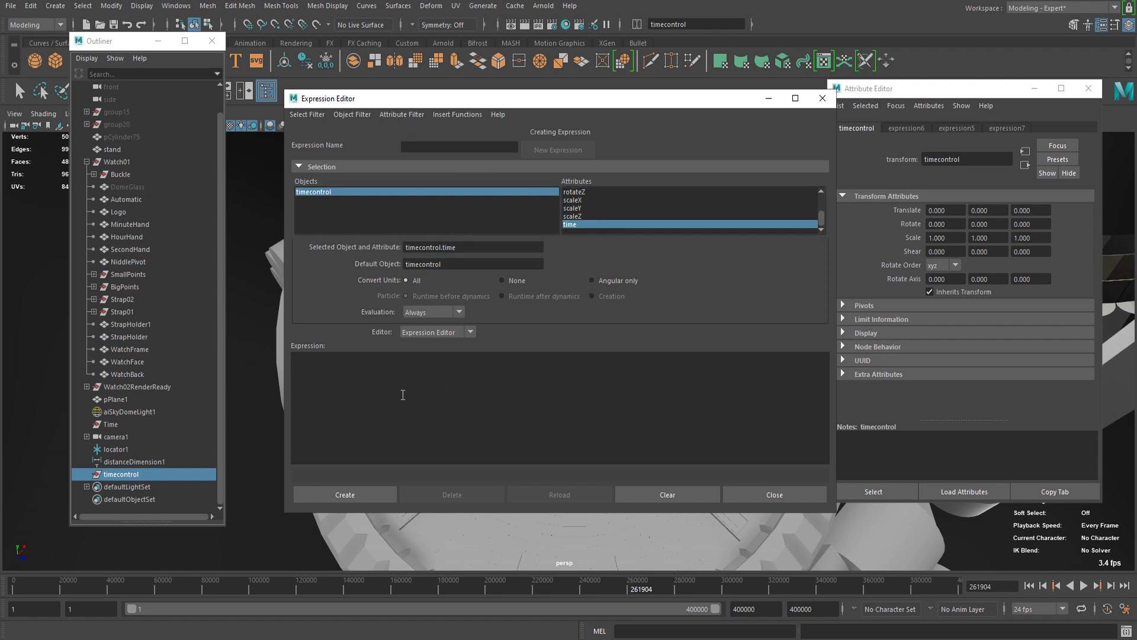
key(ctrl+v)
text(= fram)
click(360, 495)
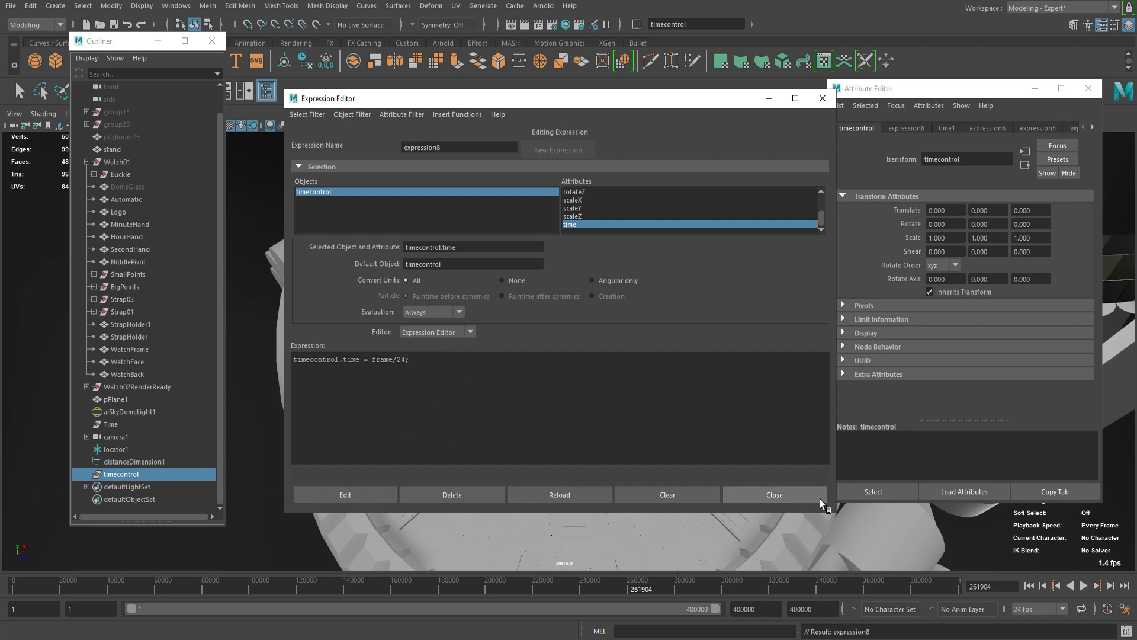
click(819, 496)
- Play the animation from the first frame and examine how the hands move over the watch face
click(1029, 585)
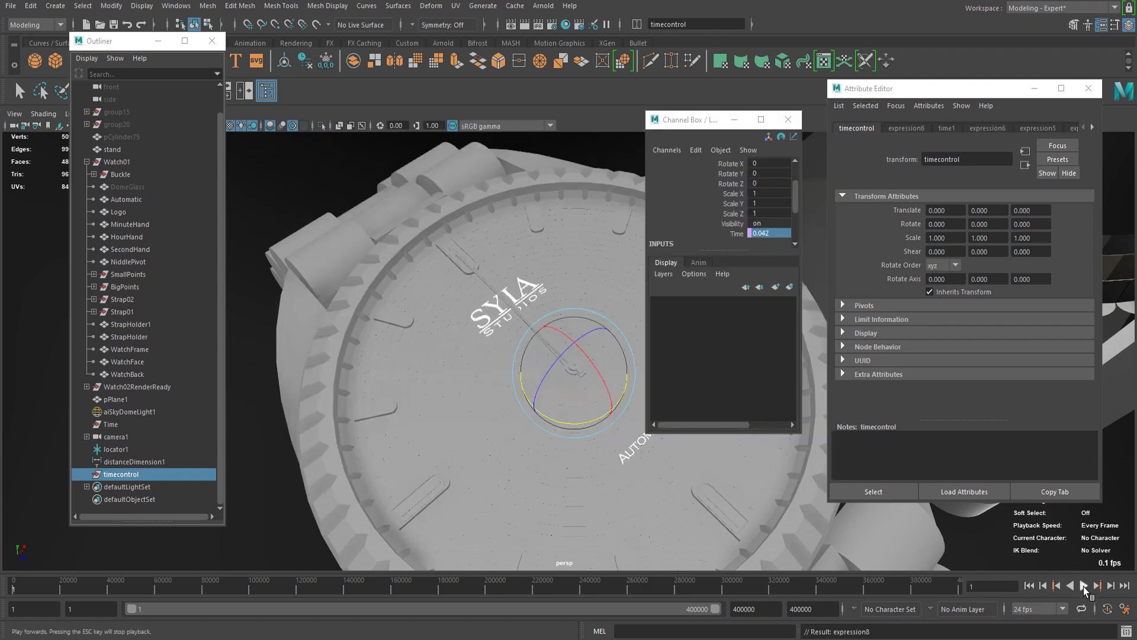
click(1084, 587)
scroll(445, 284, up, 5)
scroll(446, 285, up, 3)
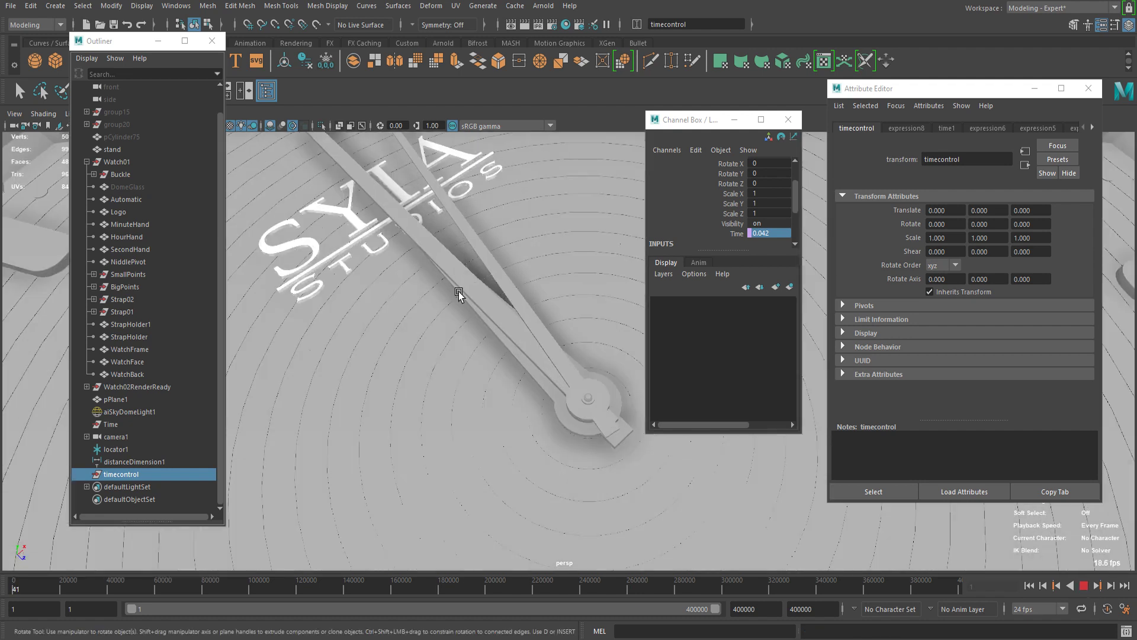
scroll(492, 355, down, 6)
alt+drag(456, 292, 493, 317)
scroll(470, 345, up, 3)
scroll(493, 319, down, 2)
alt+drag(452, 246, 497, 321)
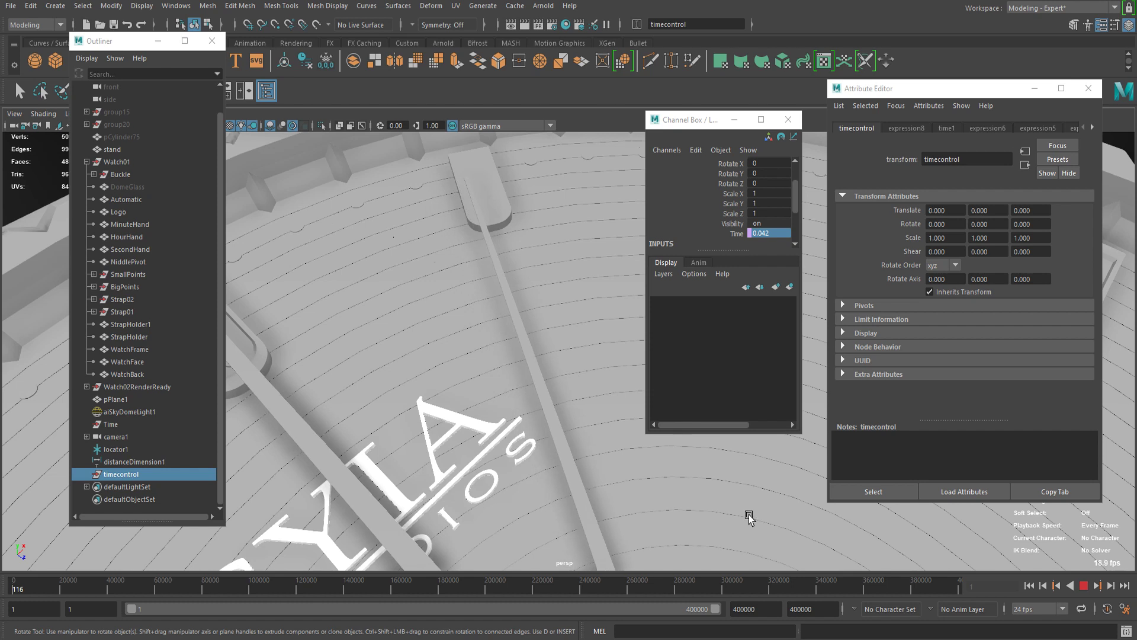
alt+drag(454, 393, 409, 353)
scroll(434, 358, down, 3)
alt+right_drag(434, 359, 453, 312)
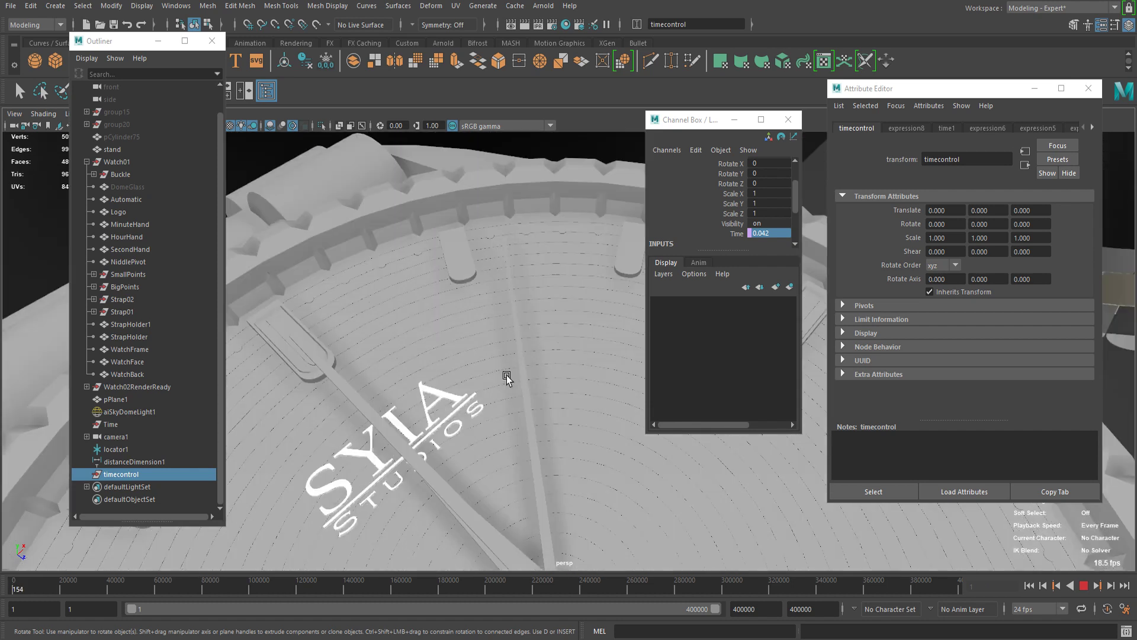
alt+middle_drag(506, 373, 477, 302)
drag(528, 377, 498, 371)
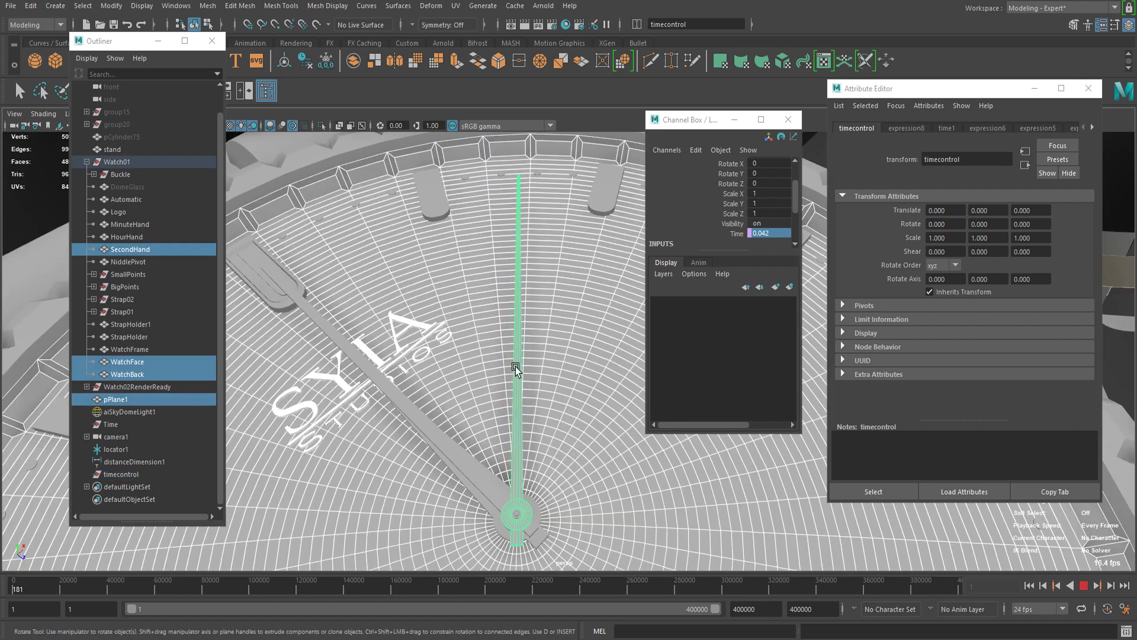
- Select the second hand during playback, examine its motion up close, and stop the playback
click(515, 366)
scroll(546, 420, down, 4)
scroll(537, 389, up, 2)
scroll(536, 389, up, 3)
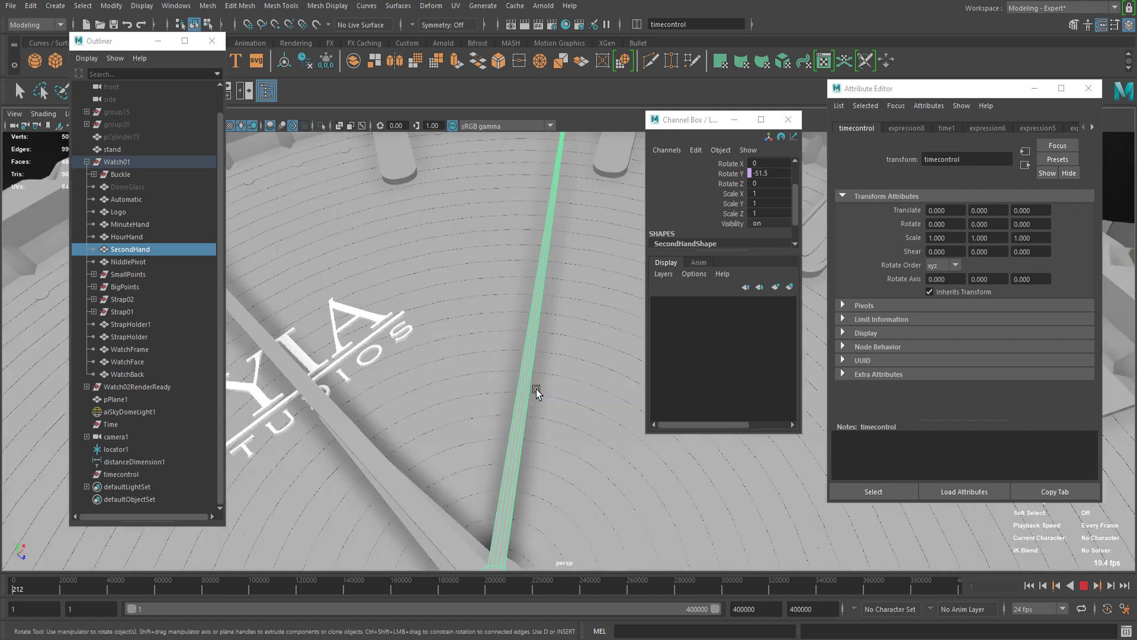
mouse_move(553, 375)
alt+mouse_down()
mouse_move(576, 395)
mouse_move(561, 377)
alt+mouse_up()
alt+middle_drag(562, 376, 473, 374)
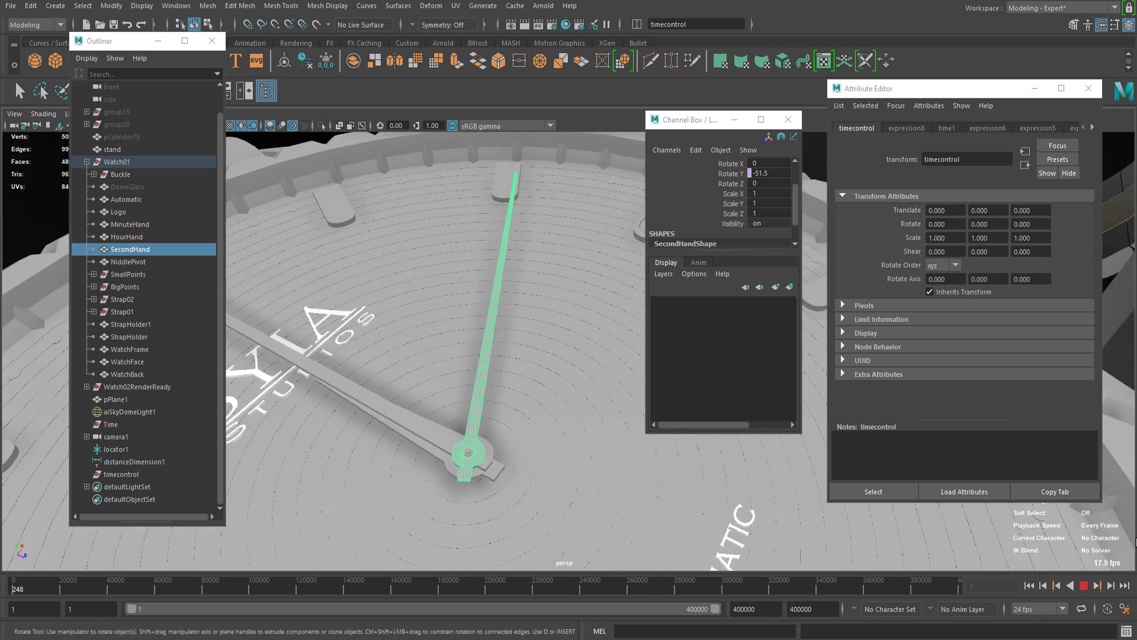
click(1083, 586)
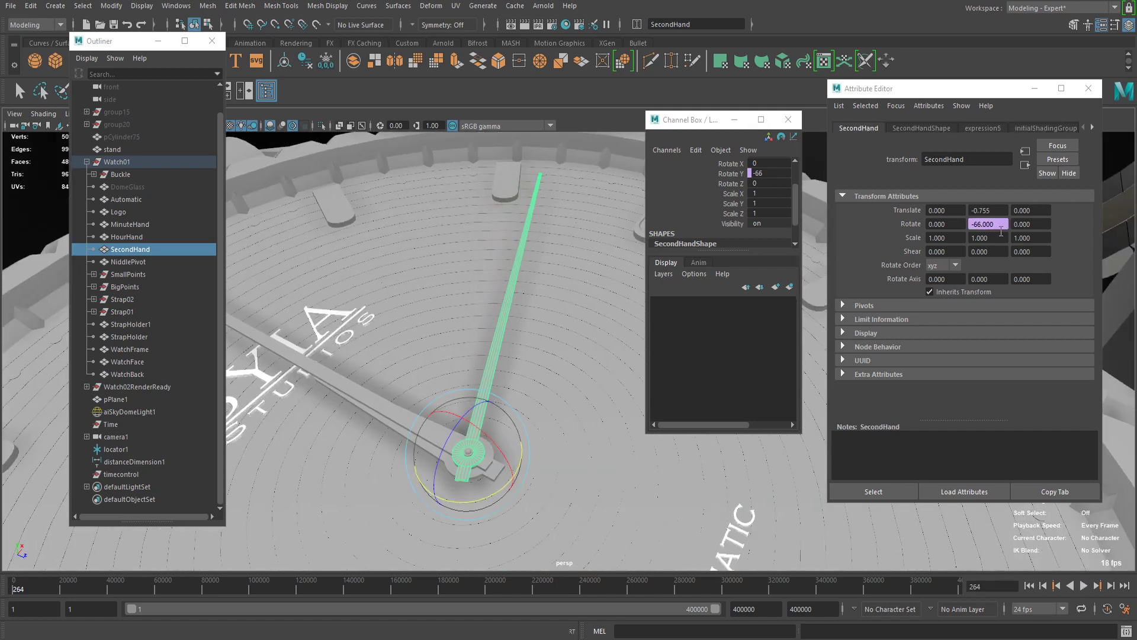
- Check the second hand's Rotate Y expression and close the editor
right_click(988, 224)
click(1025, 230)
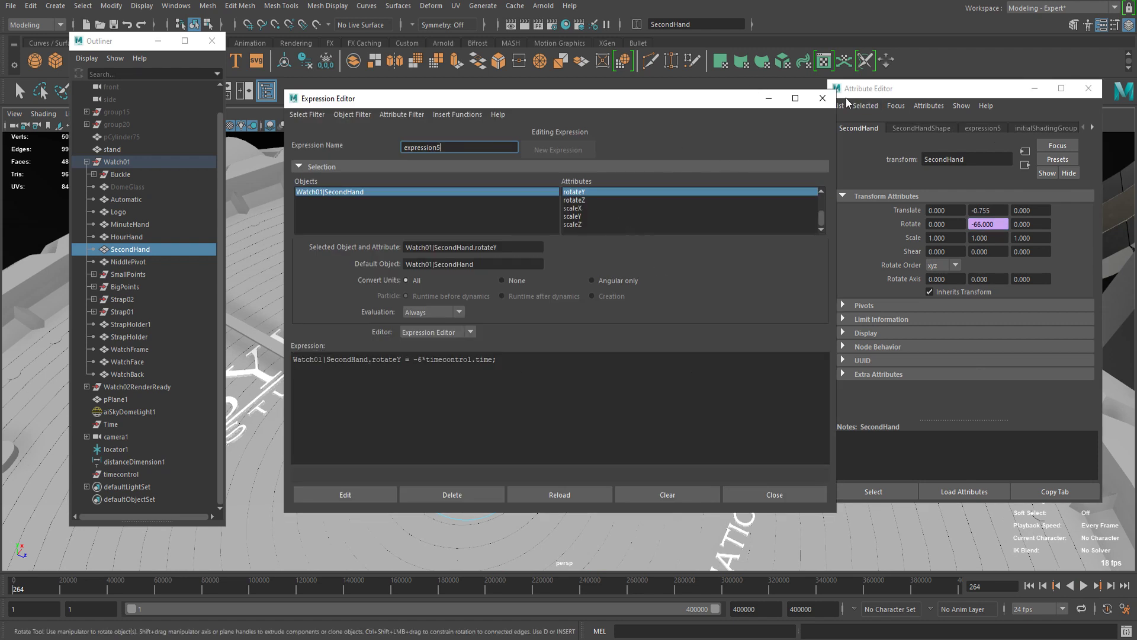
click(822, 98)
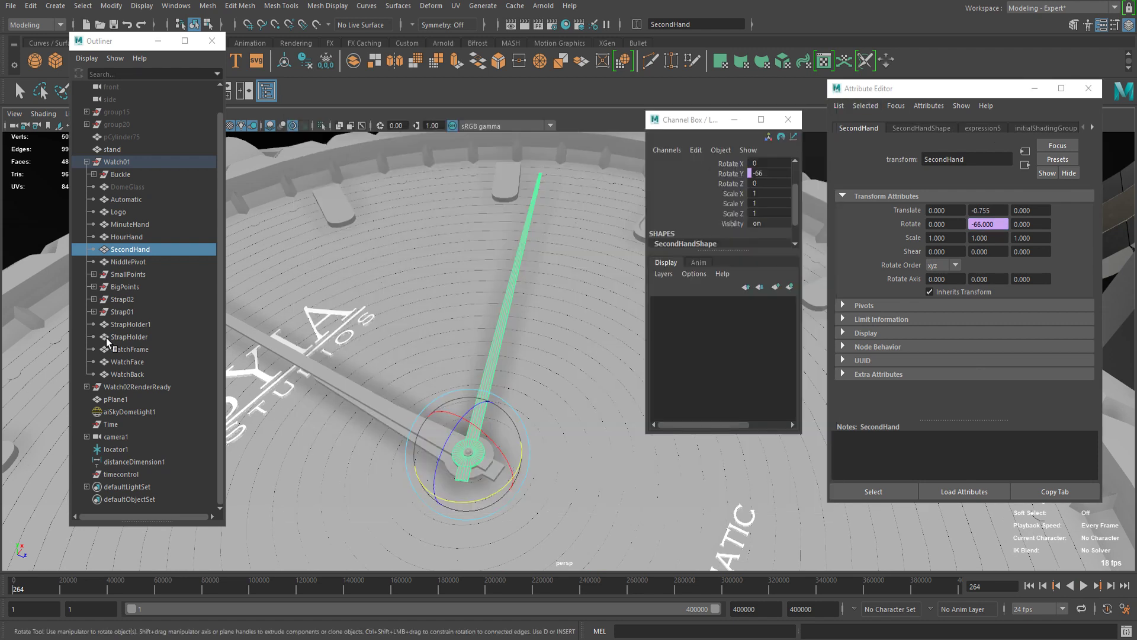
- Select the timecontrol group and open the existing expression on its time attribute
click(119, 473)
right_click(987, 210)
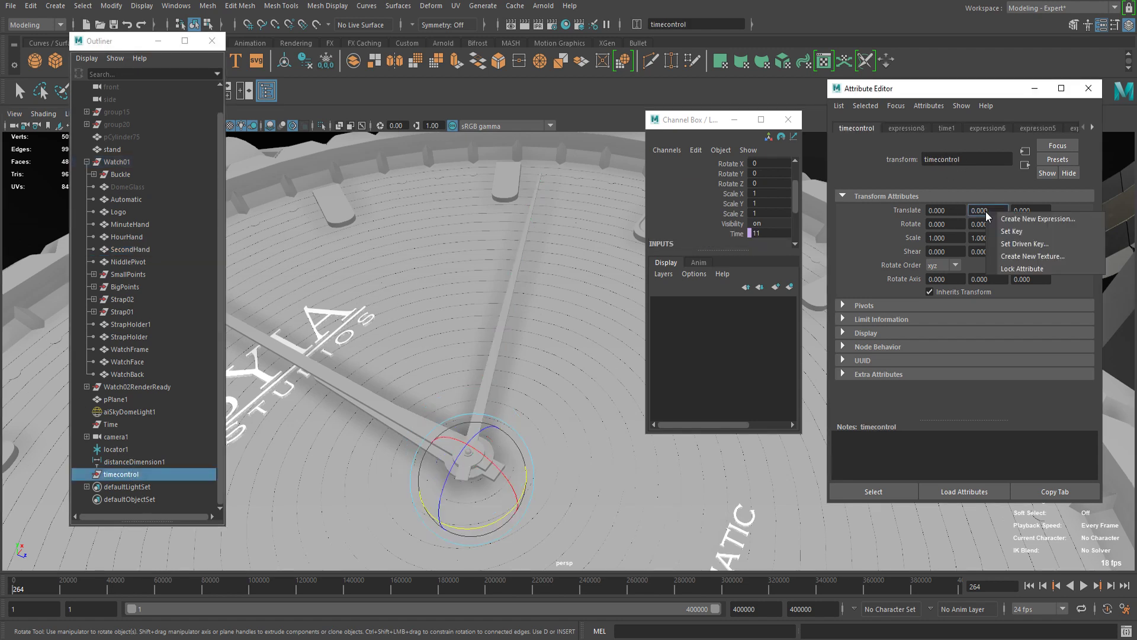
click(1024, 220)
scroll(614, 228, down, 2)
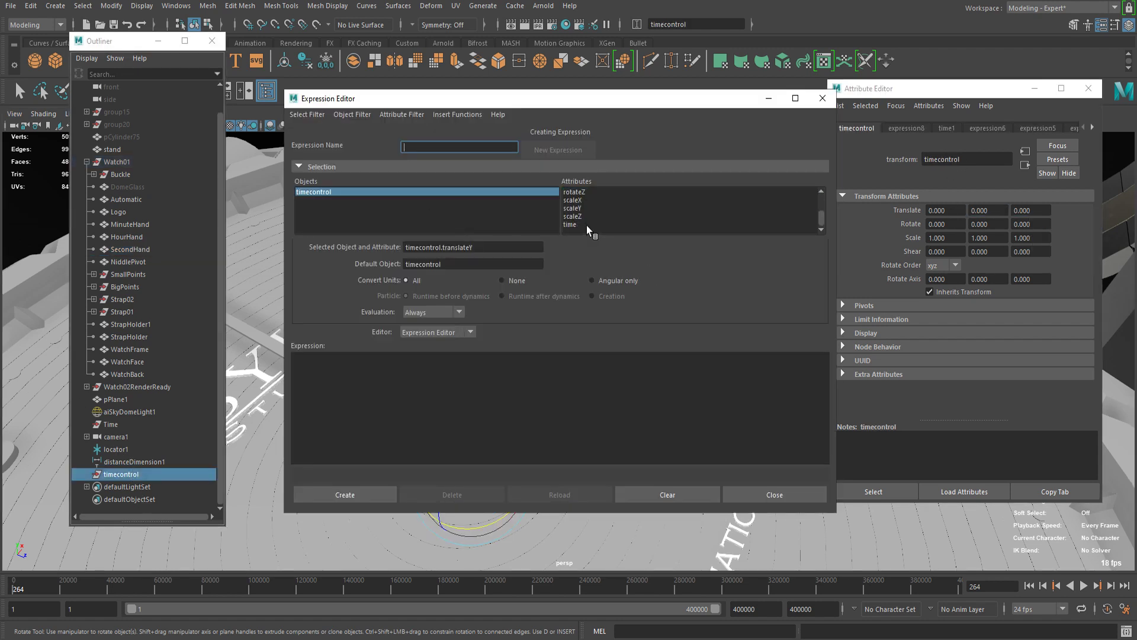
click(593, 224)
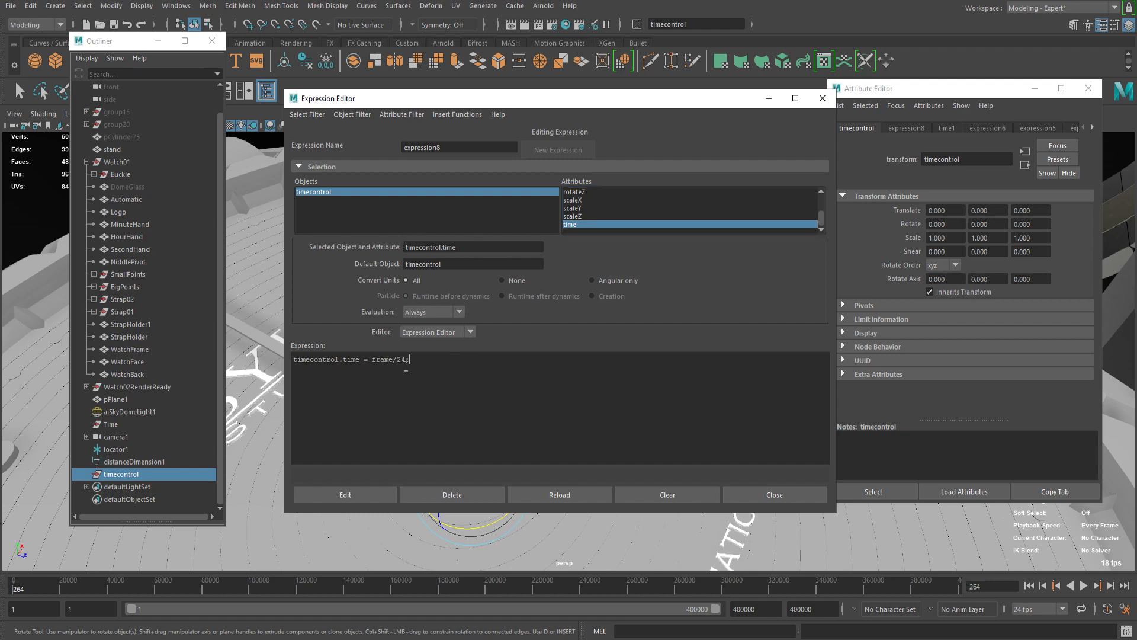
- Wrap the time assignment in the condition "if (frame%3==0) { }", apply the edit and close the editor
drag(408, 360, 397, 363)
click(408, 361)
drag(397, 361, 401, 361)
click(402, 361)
click(294, 361)
key(Return)
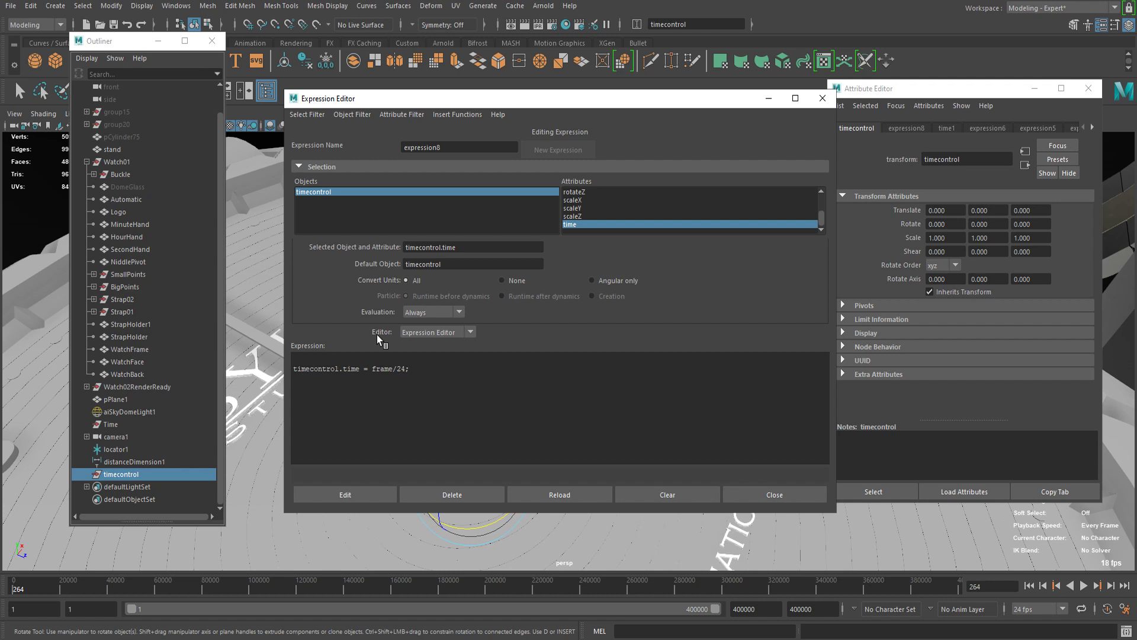
text(if )
text(())
text(frame)
text(%)
text(3)
text(==0) {)
click(371, 494)
click(747, 495)
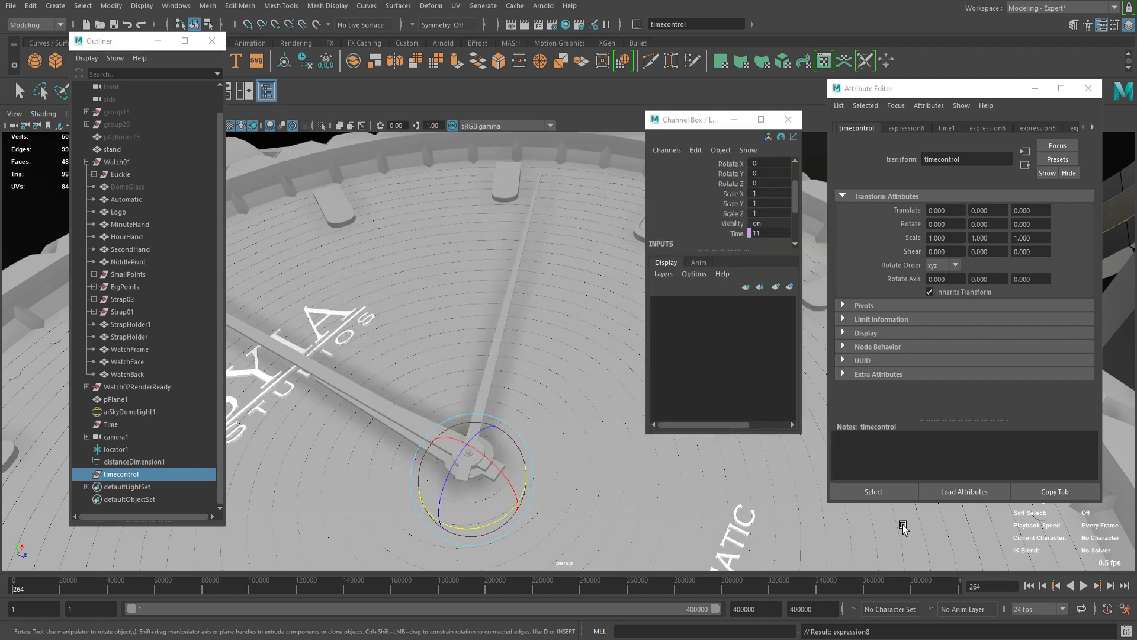
- Play the animation from the first frame to check the hands' stepped motion, and stop it
click(1029, 585)
click(1083, 585)
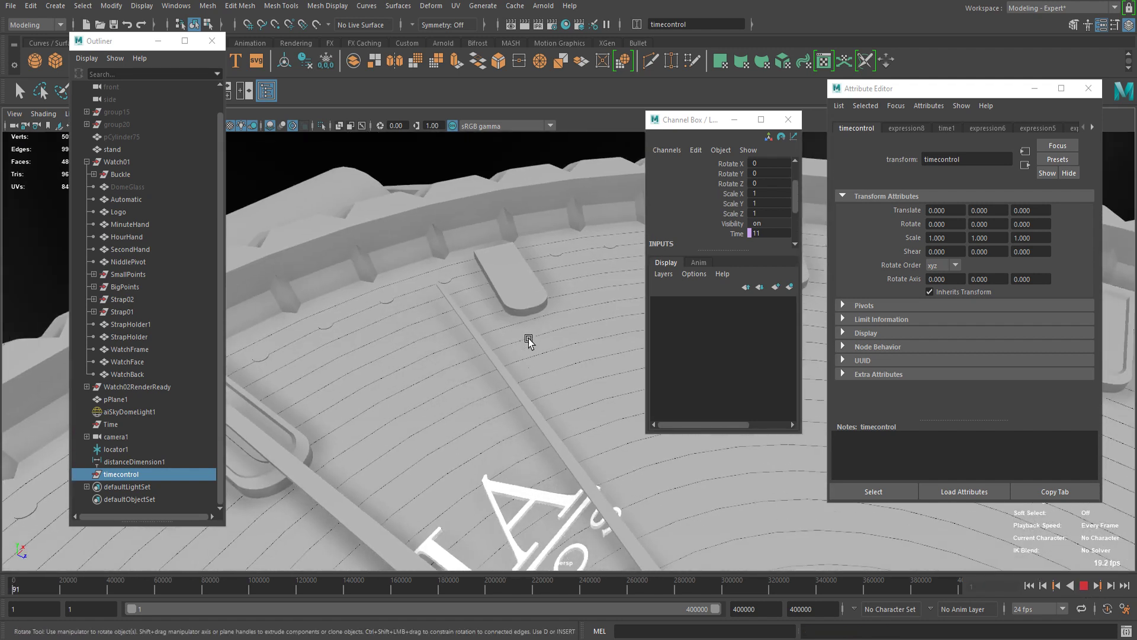
click(1096, 587)
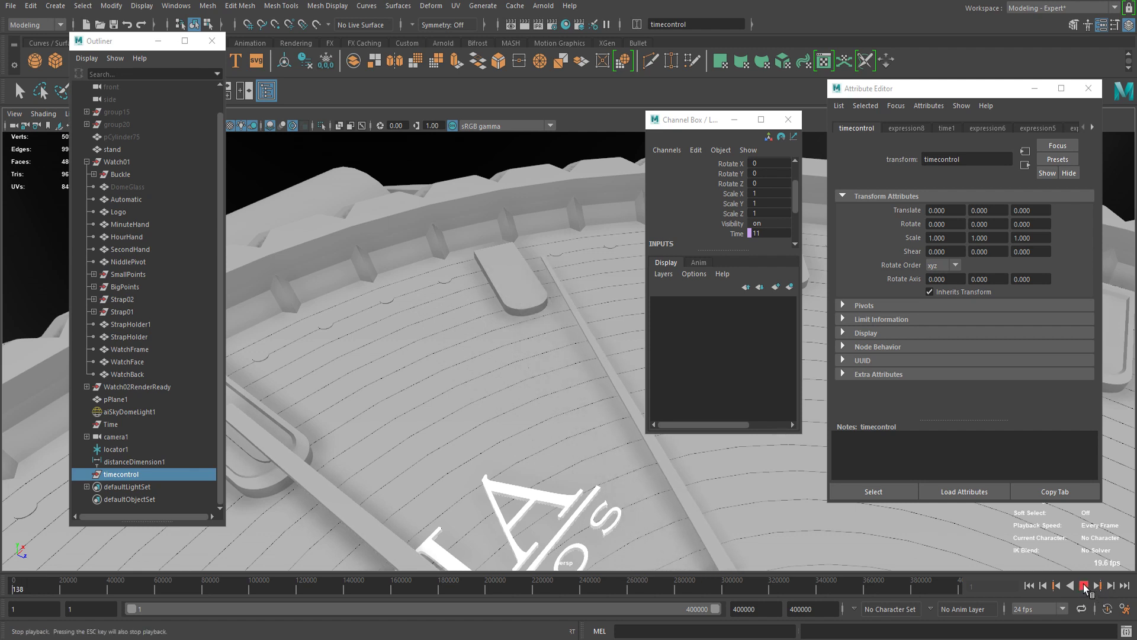
- Change the condition in timecontrol's time expression to frame%24==0, apply the edit and close the editor
right_click(985, 243)
click(1007, 250)
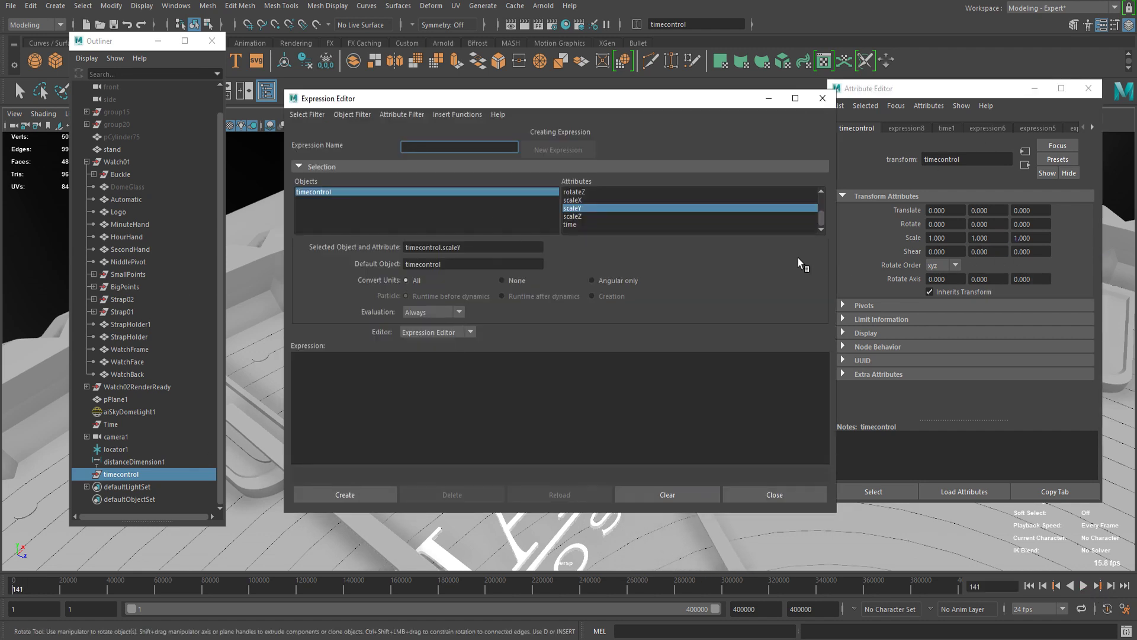
click(581, 225)
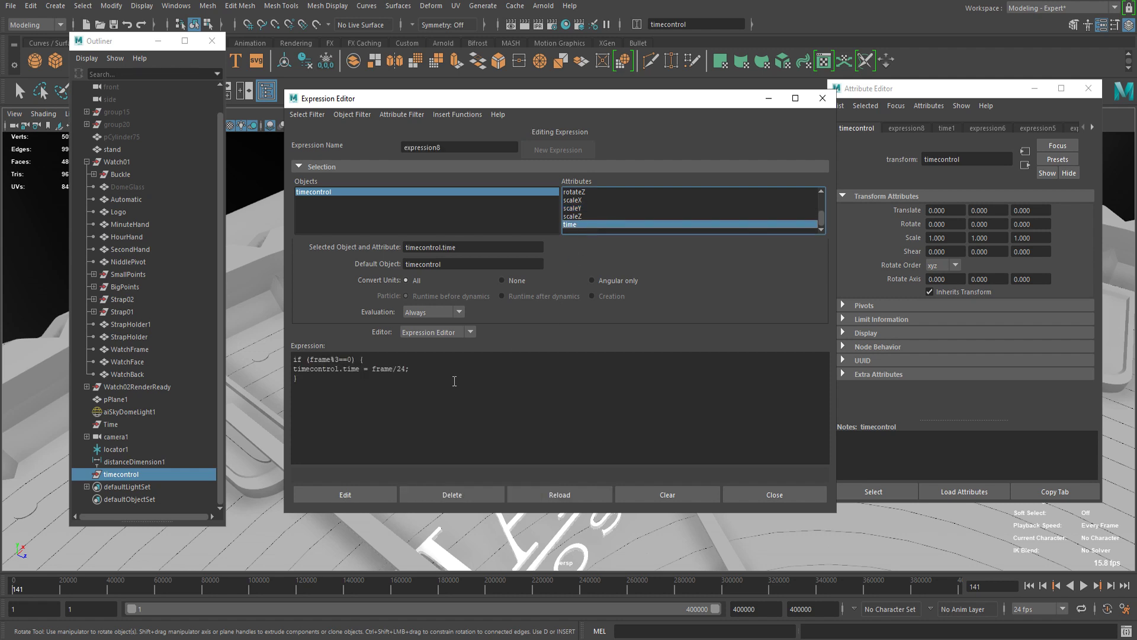
click(343, 359)
key(BackSpace)
text(24)
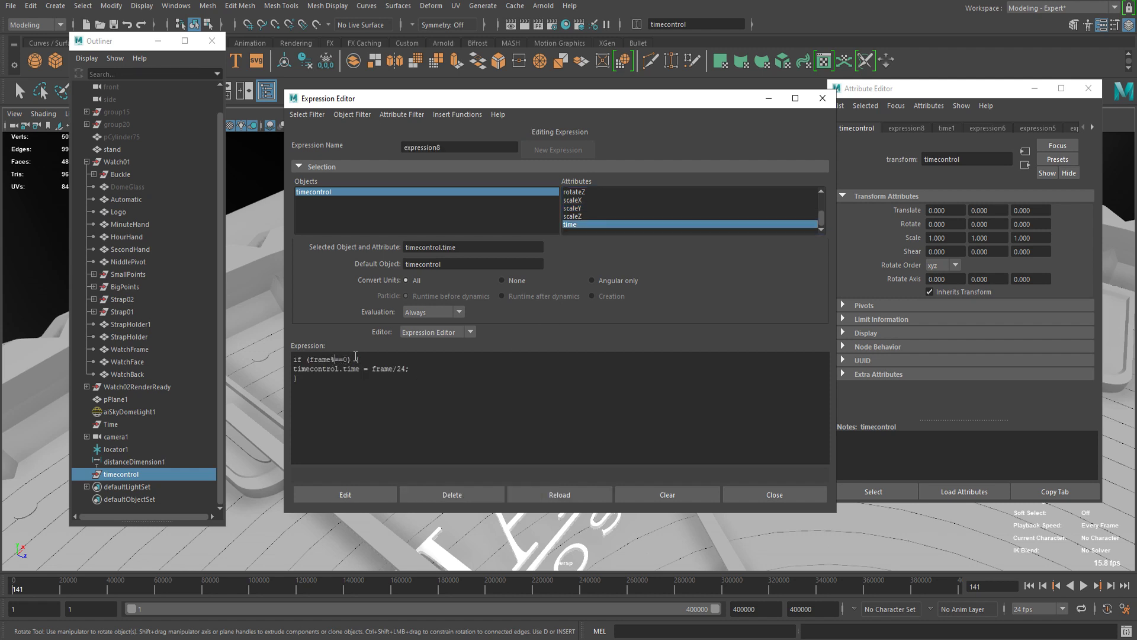
click(349, 495)
click(779, 501)
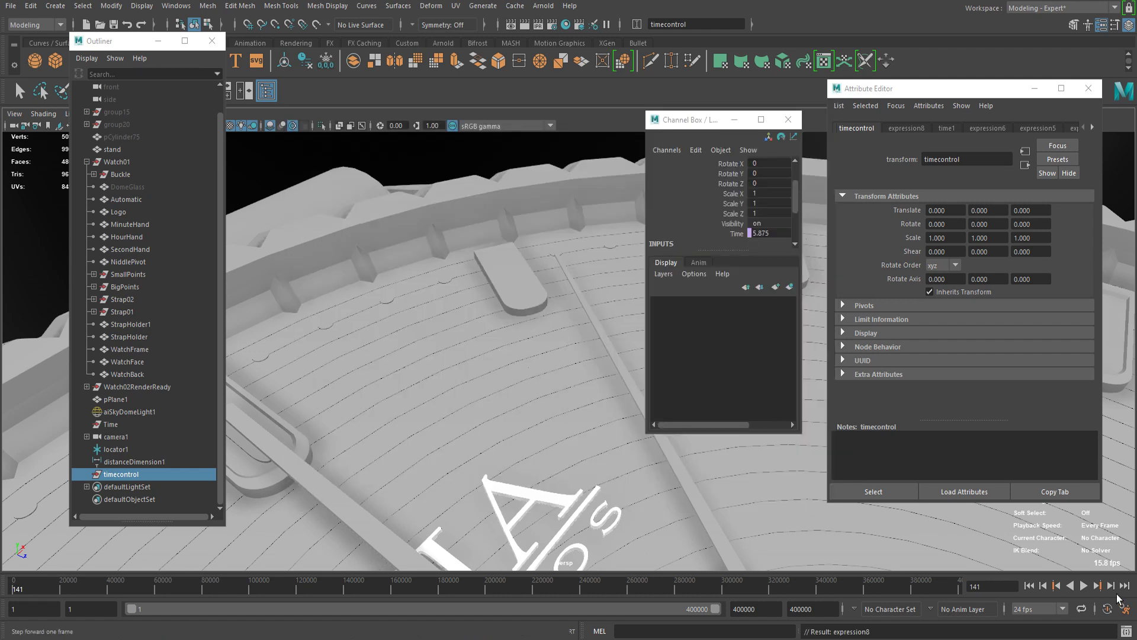
- Play the animation to check the second hand's ticking, stop it and jump to frame 66921
click(1084, 585)
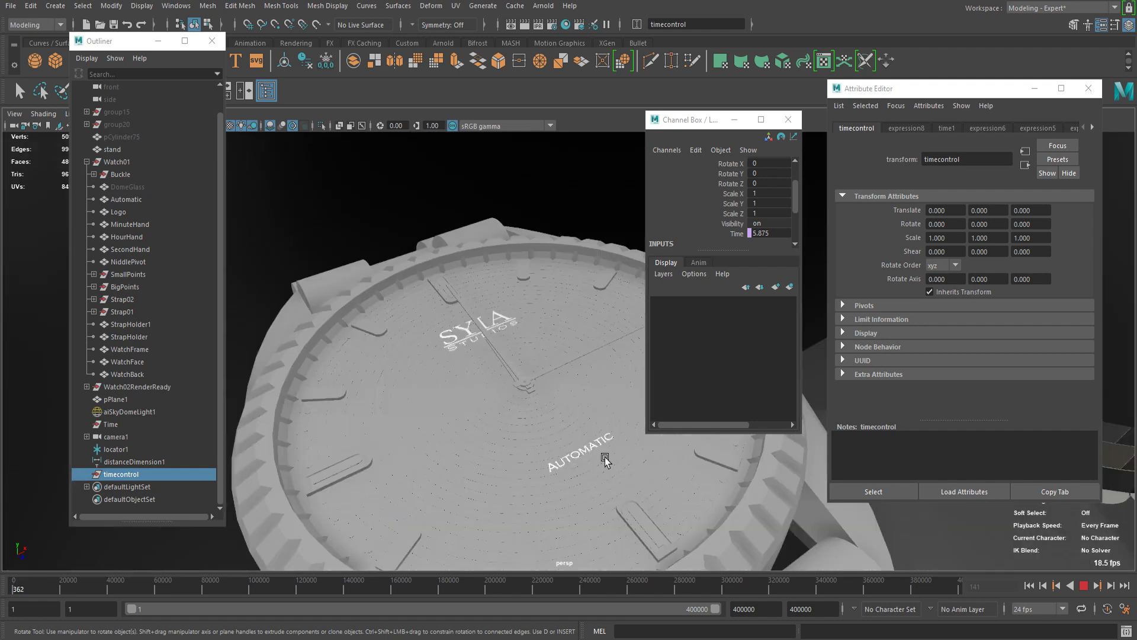
click(1084, 587)
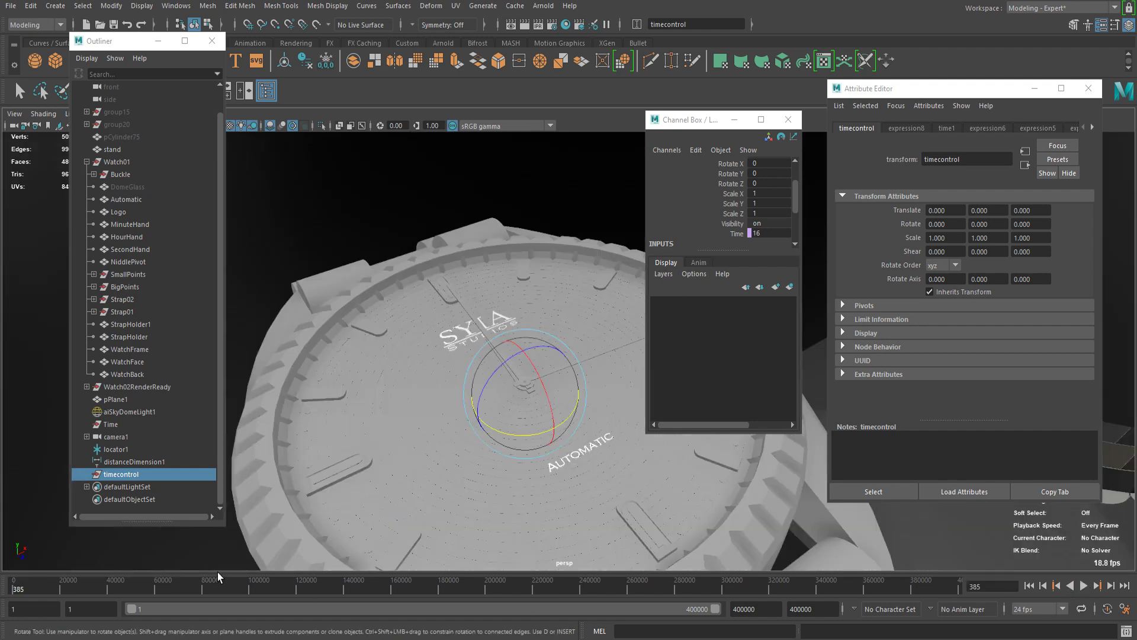
click(170, 582)
- Reopen the timecontrol group's time expression to review its frame condition
click(134, 472)
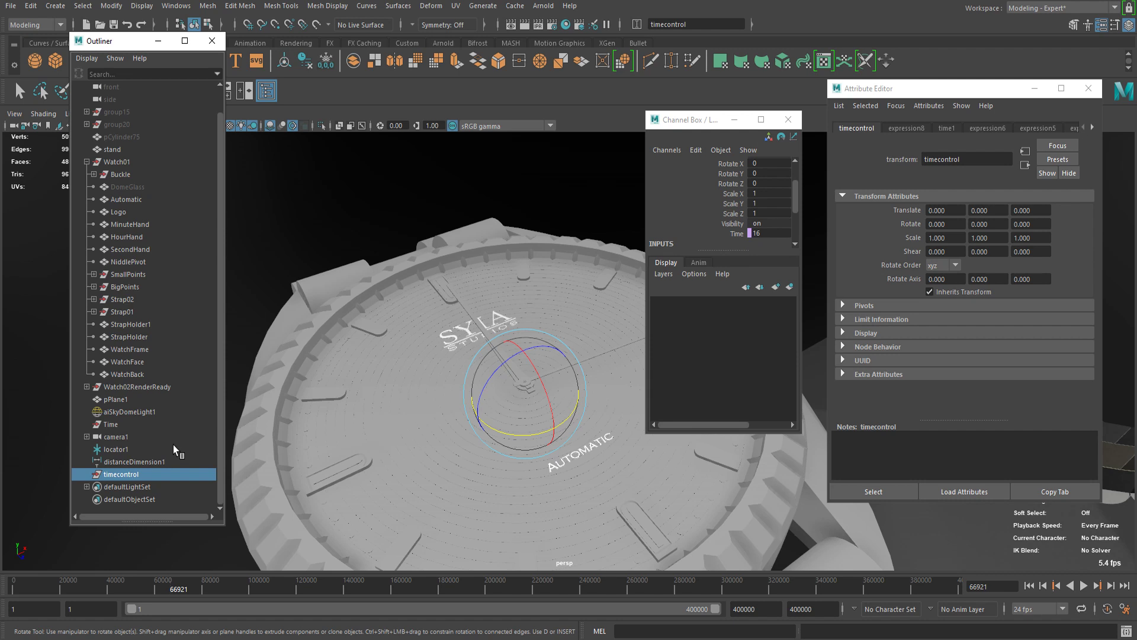
right_click(990, 237)
click(1031, 241)
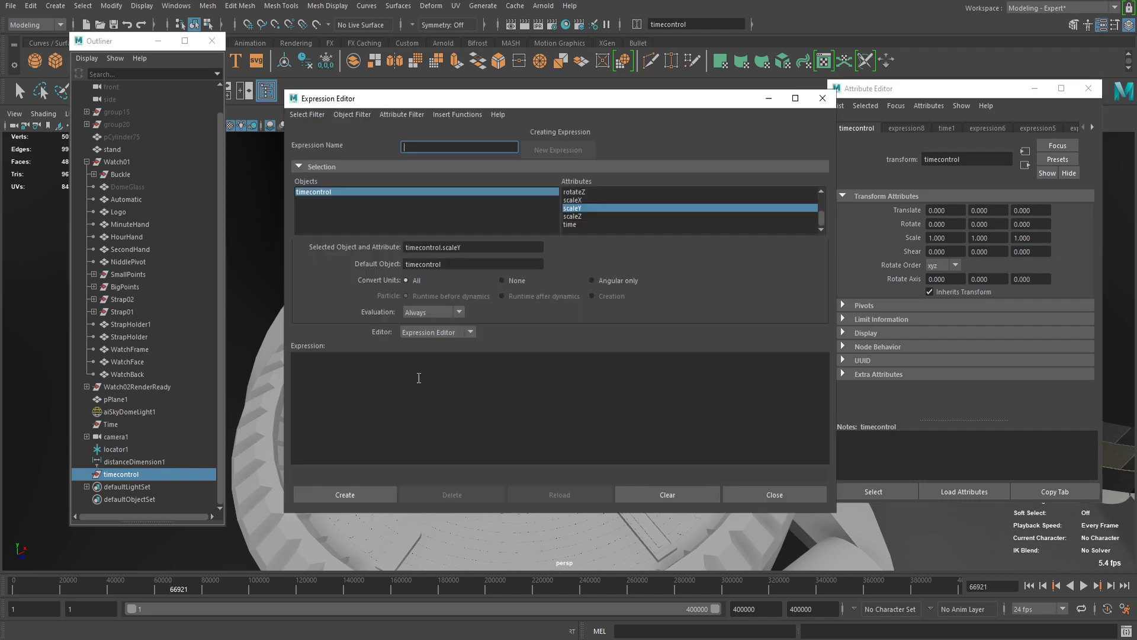
click(580, 227)
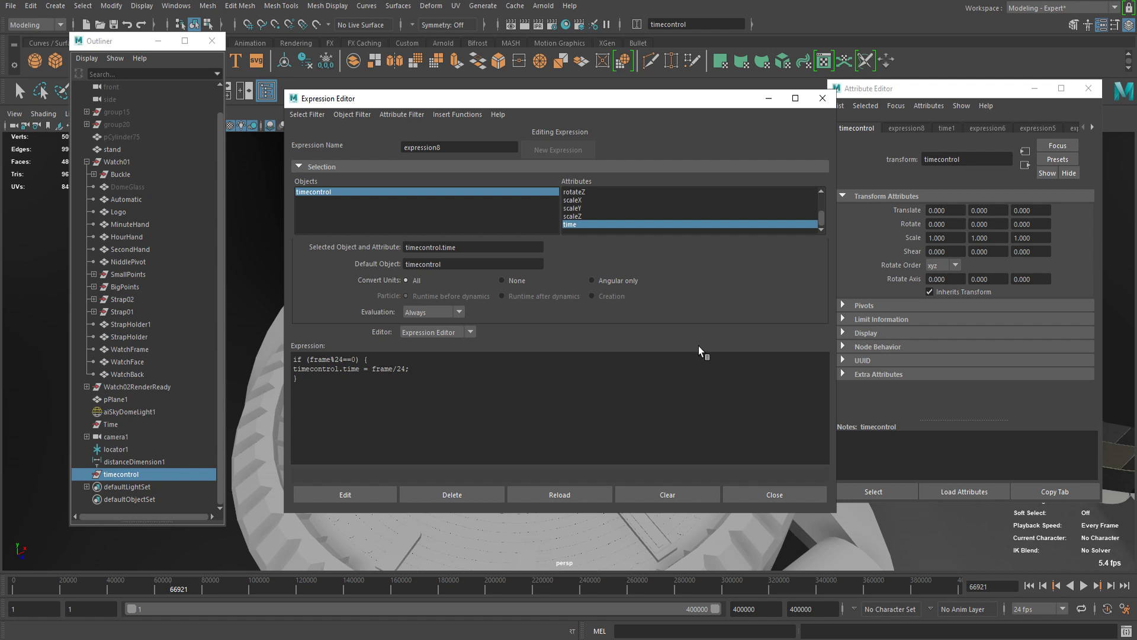
- Remove the division by 24 from timecontrol's time expression so it assigns frame directly, and apply the edit
drag(397, 367, 432, 355)
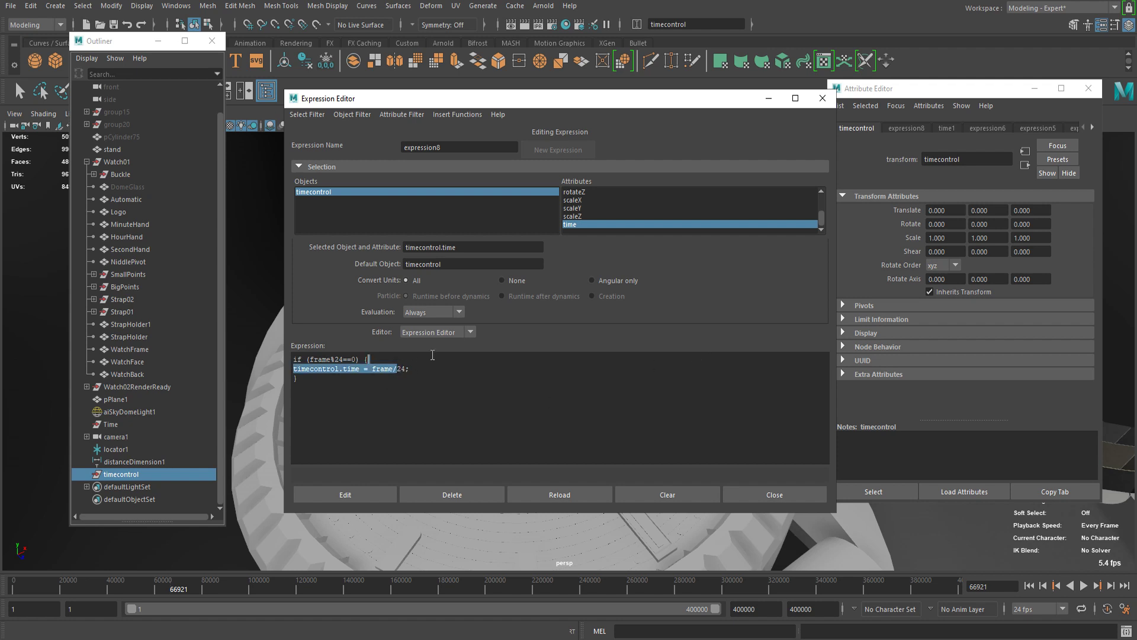
click(406, 370)
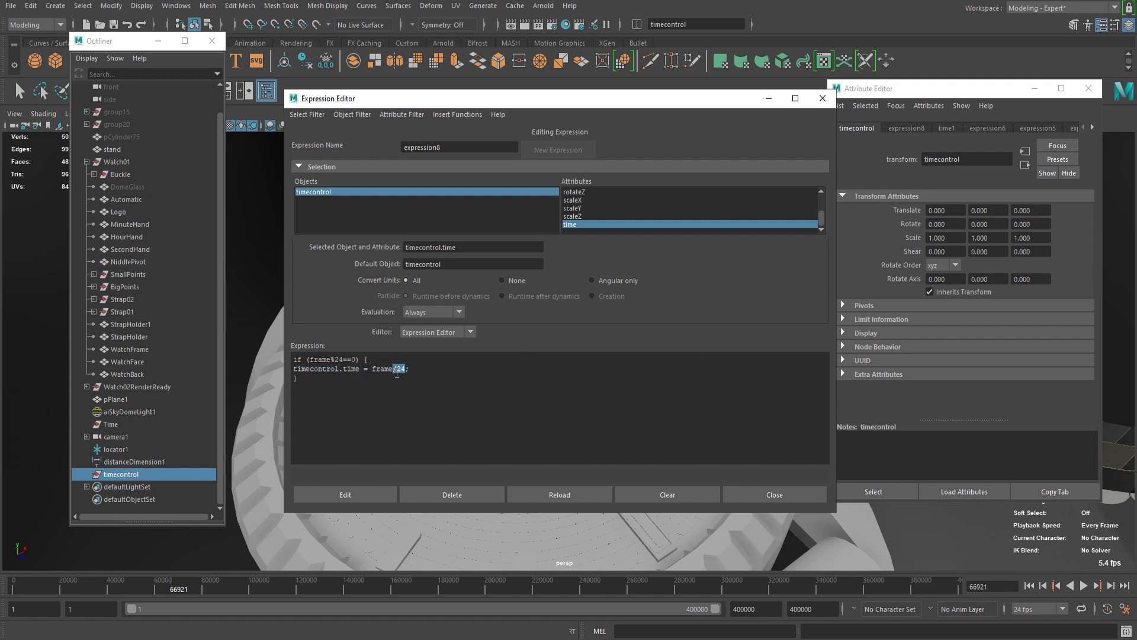
key(BackSpace)
click(376, 499)
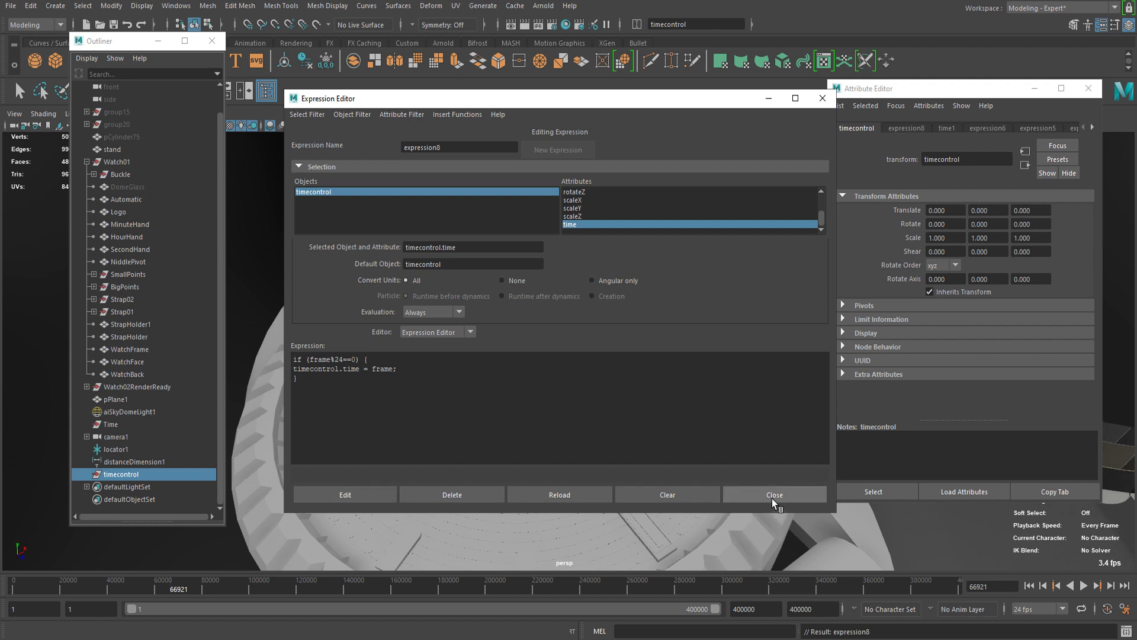
- Move the expression window off the watch face, play the animation briefly to check the hands' motion, and stop it
drag(558, 100, 74, 111)
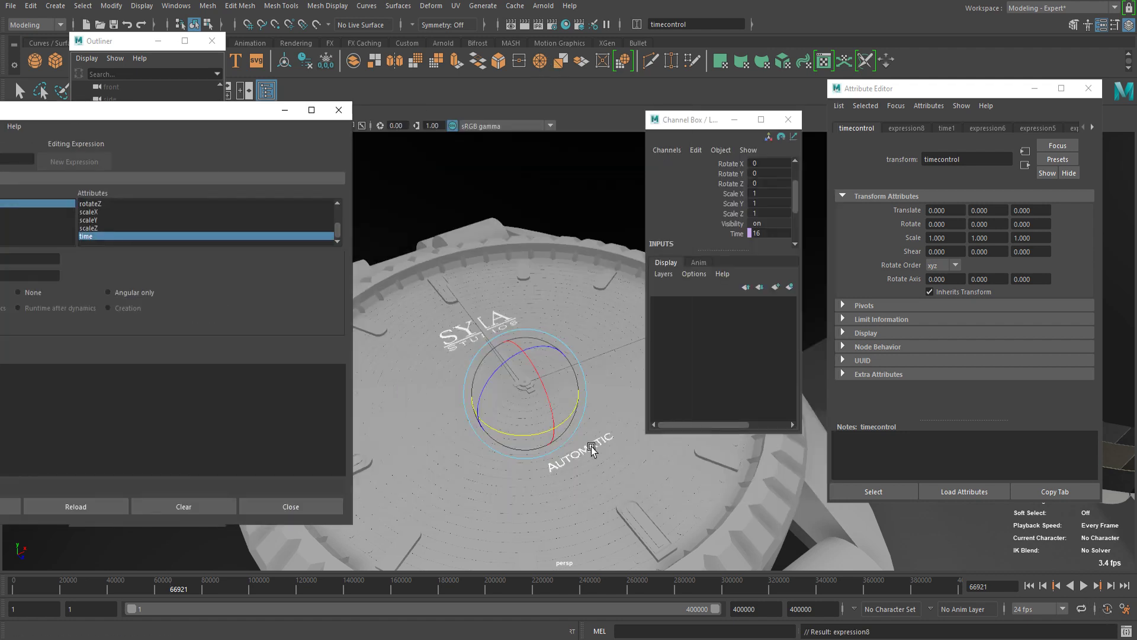
click(1084, 585)
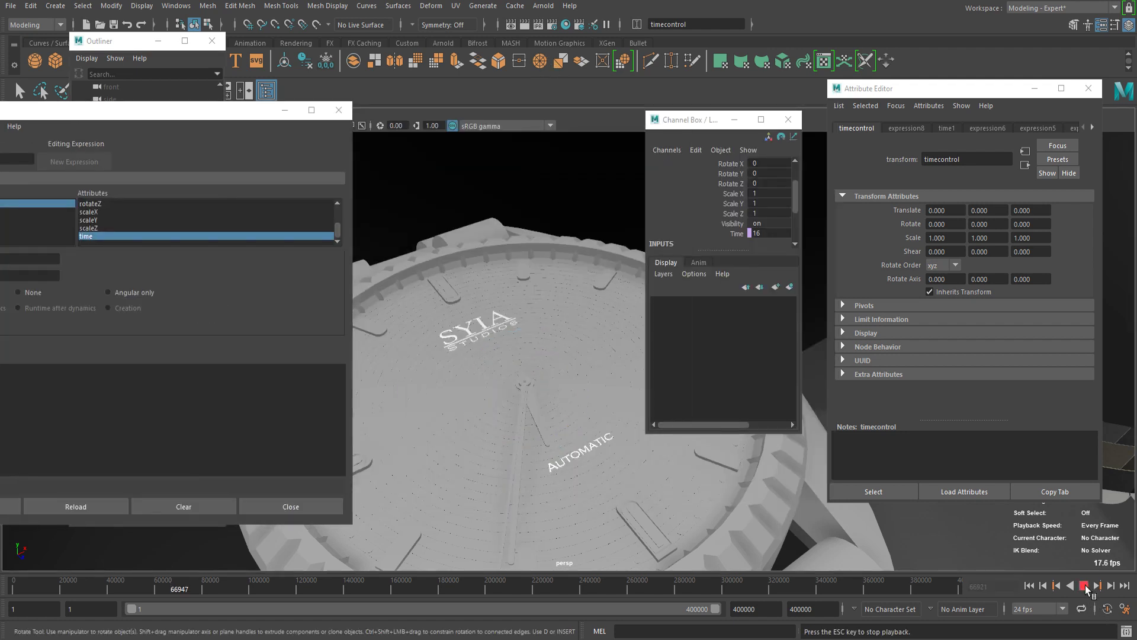
click(1084, 585)
- Change the assignment in timecontrol's time expression to 500+frame/24, apply the edit and close the editor
drag(190, 119, 689, 83)
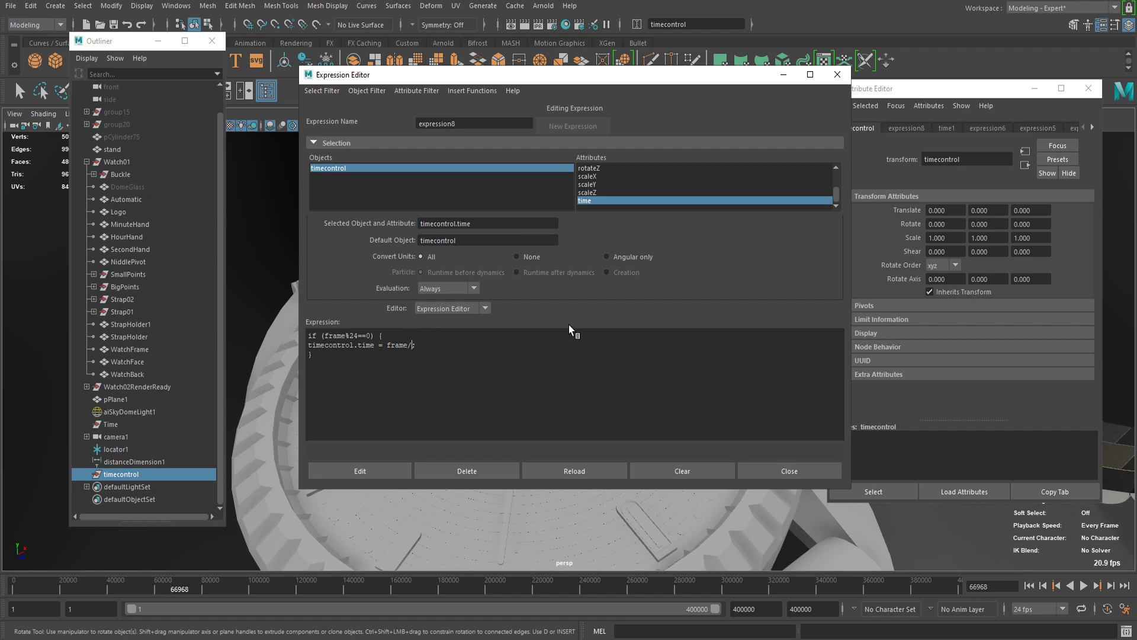
text(24;)
drag(454, 80, 243, 78)
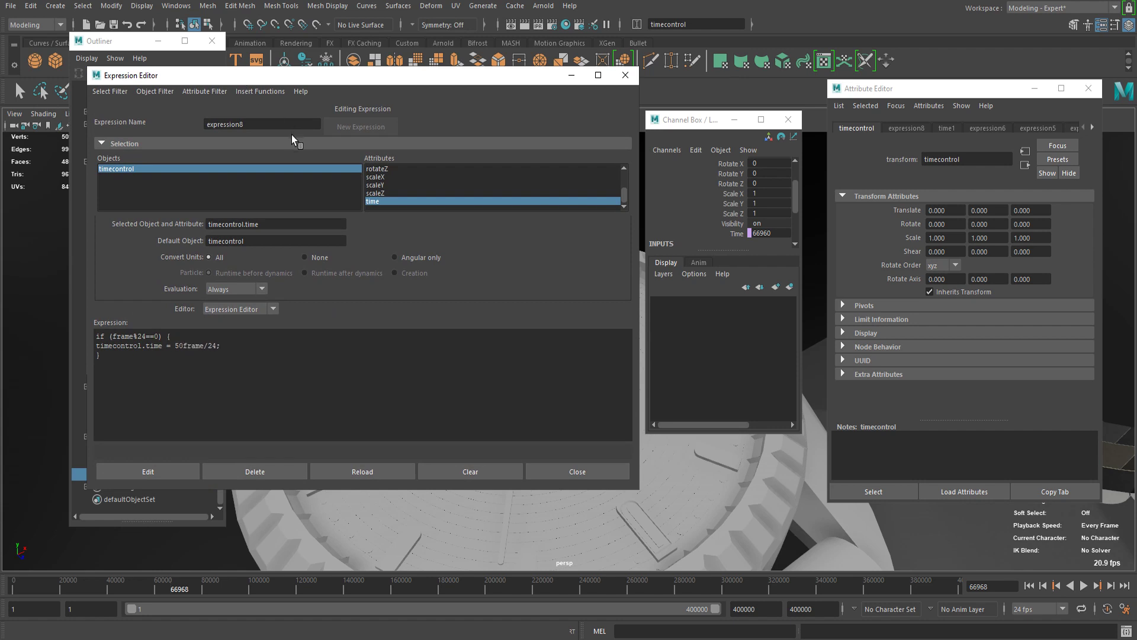
text(0+)
click(168, 471)
click(571, 468)
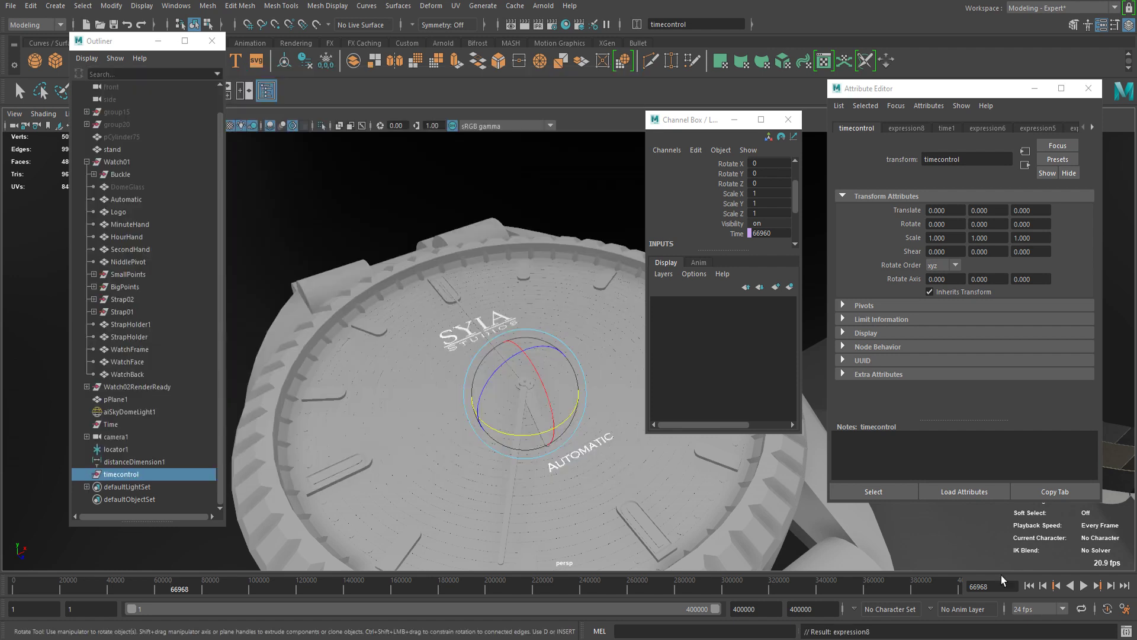
- Return to the first frame and play the animation to check the hands with the offset time
click(1030, 585)
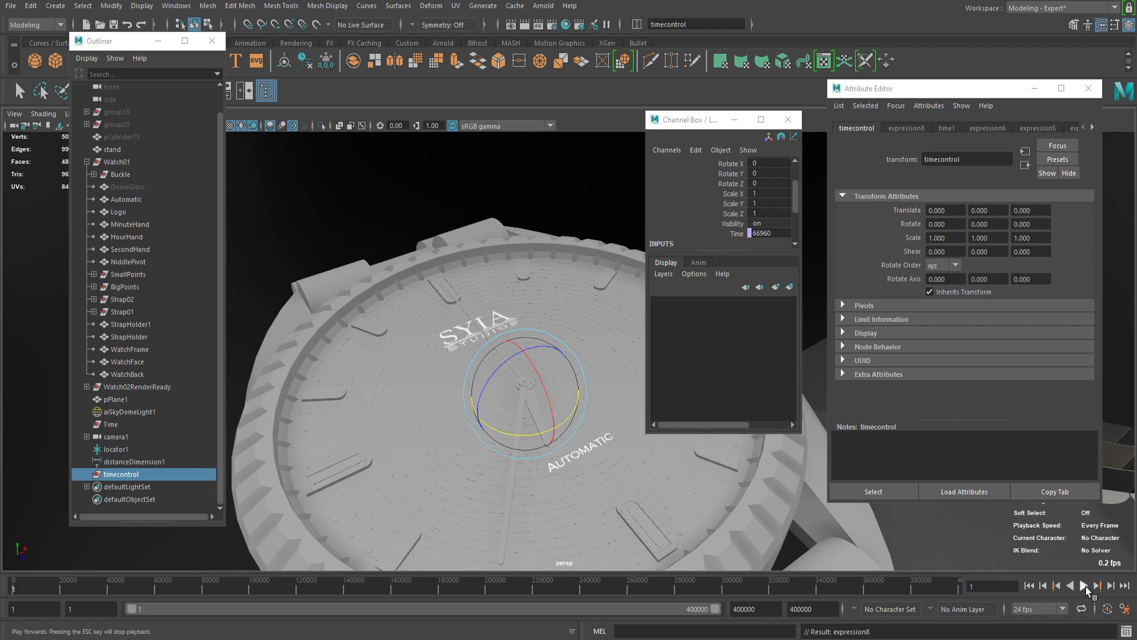
click(1085, 585)
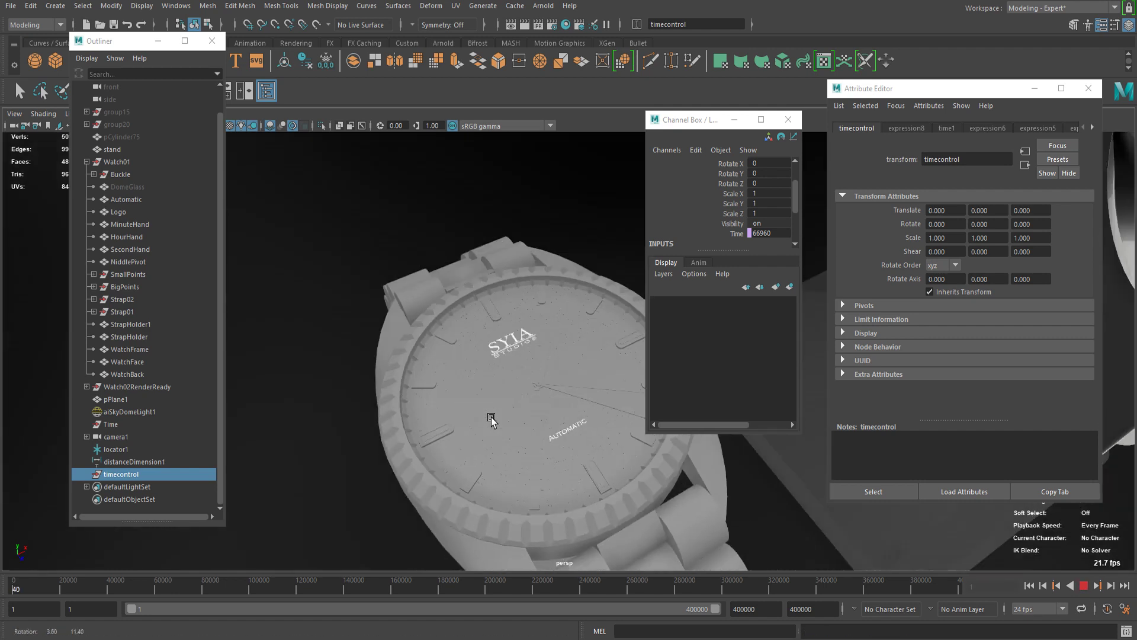